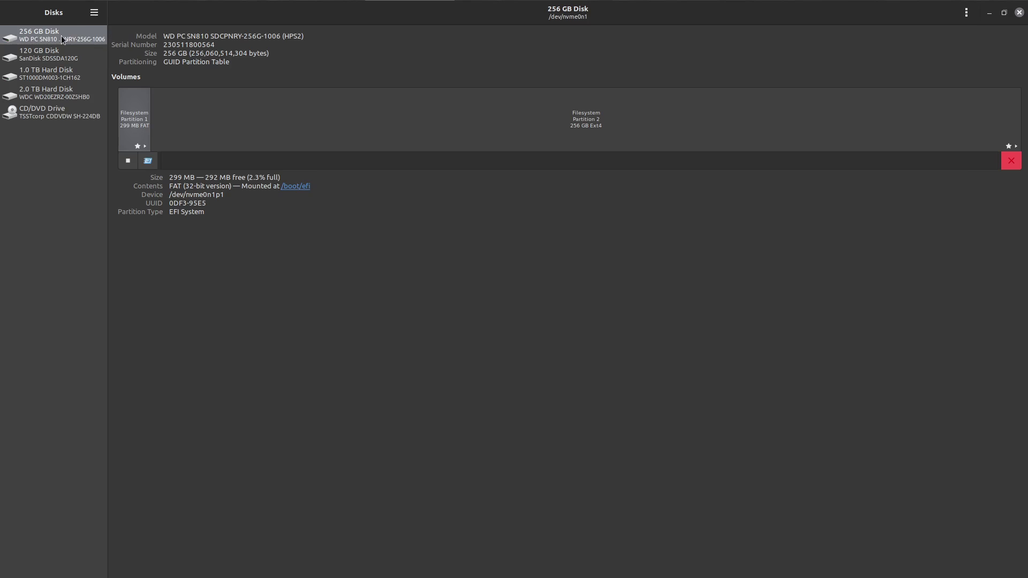
# Step: Compare the 120 GB SanDisk and 256 GB NVMe disks' partitions, ending on the SanDisk
pyautogui.click(31, 51)
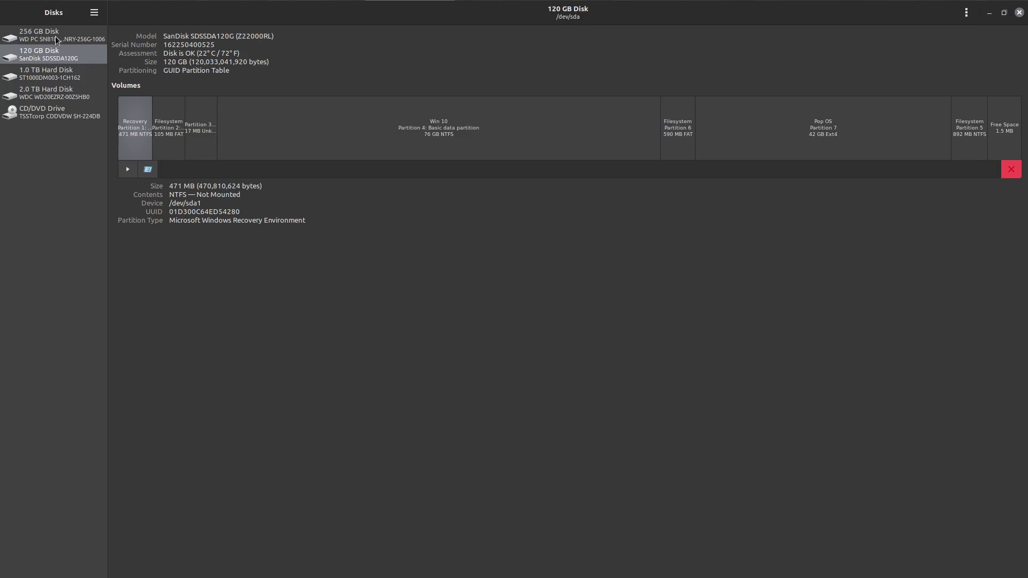
pyautogui.click(55, 37)
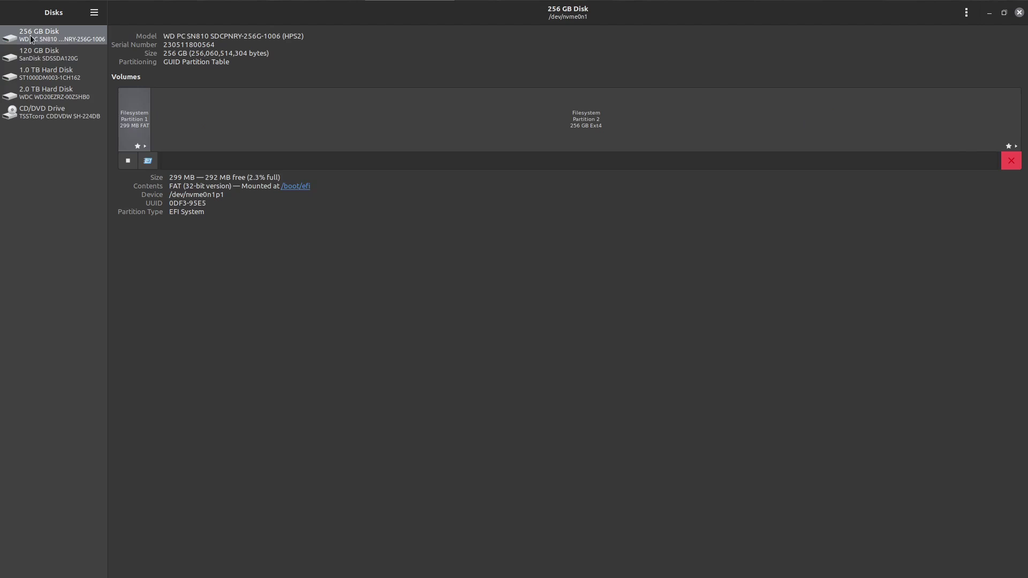
pyautogui.click(59, 57)
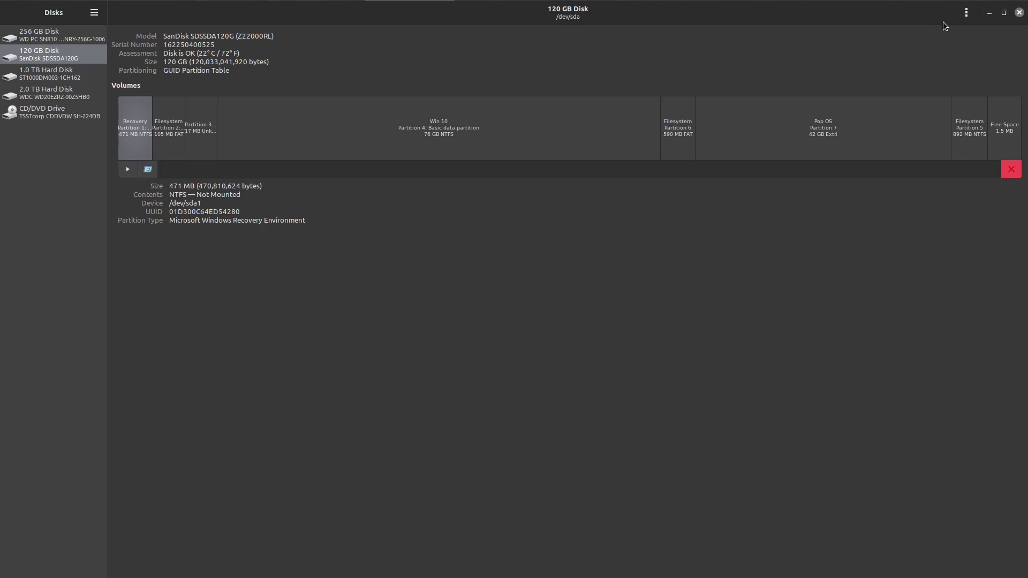
# Step: Image the 120 GB SanDisk disk as 'old samsung mint system', authorising with the account password
pyautogui.click(962, 17)
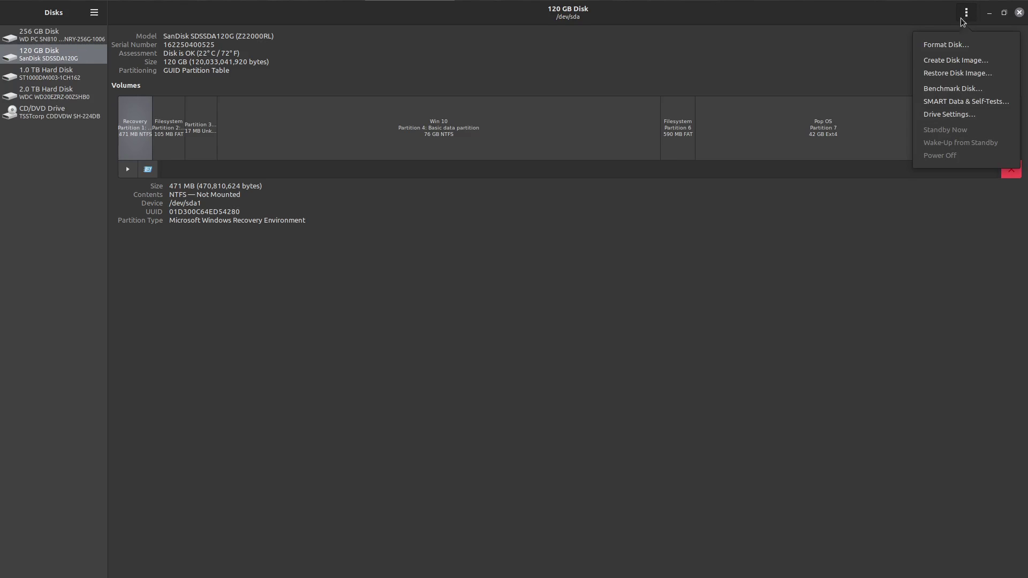
pyautogui.click(976, 61)
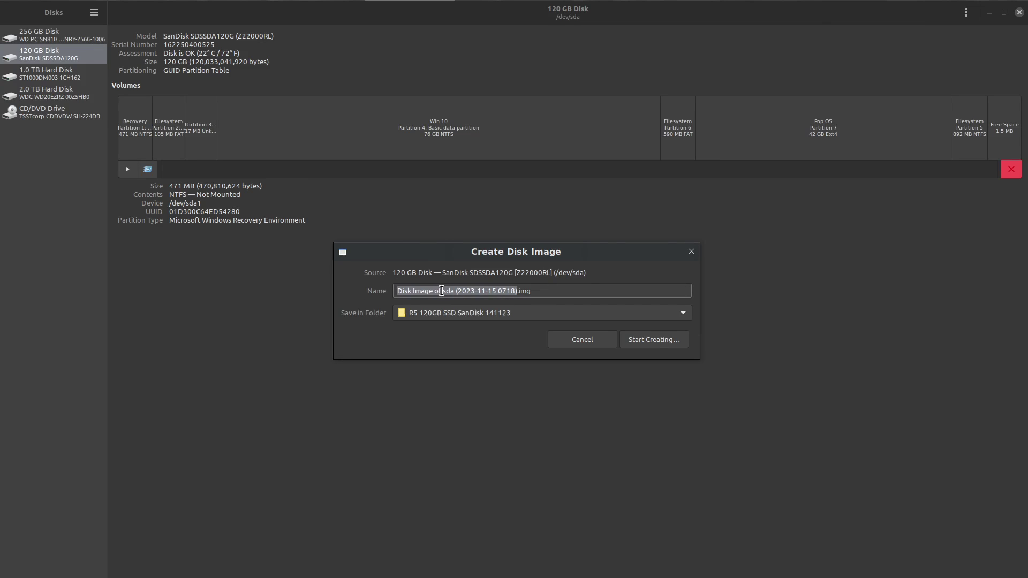
pyautogui.write('old')
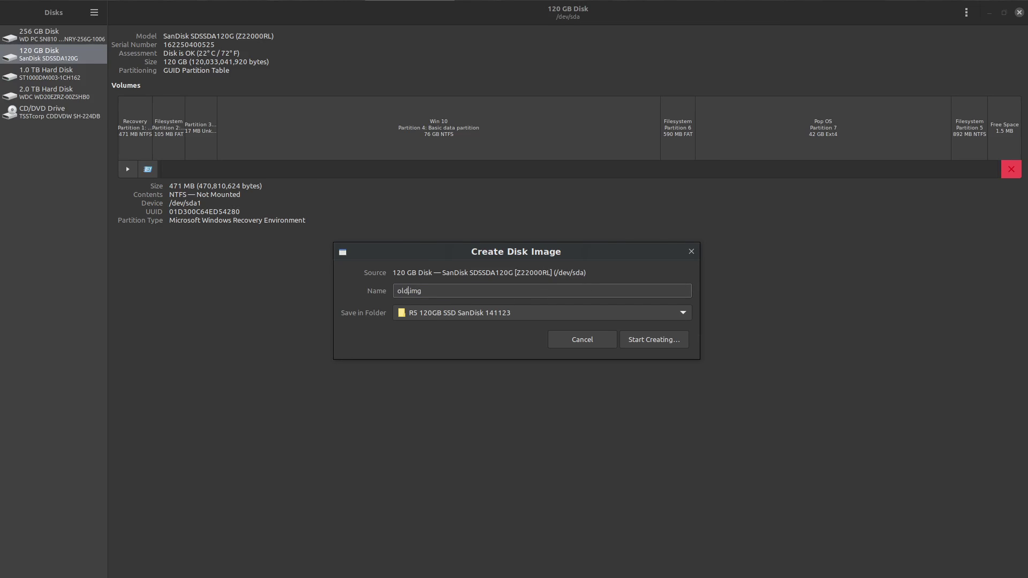
pyautogui.write(' samsung mint system')
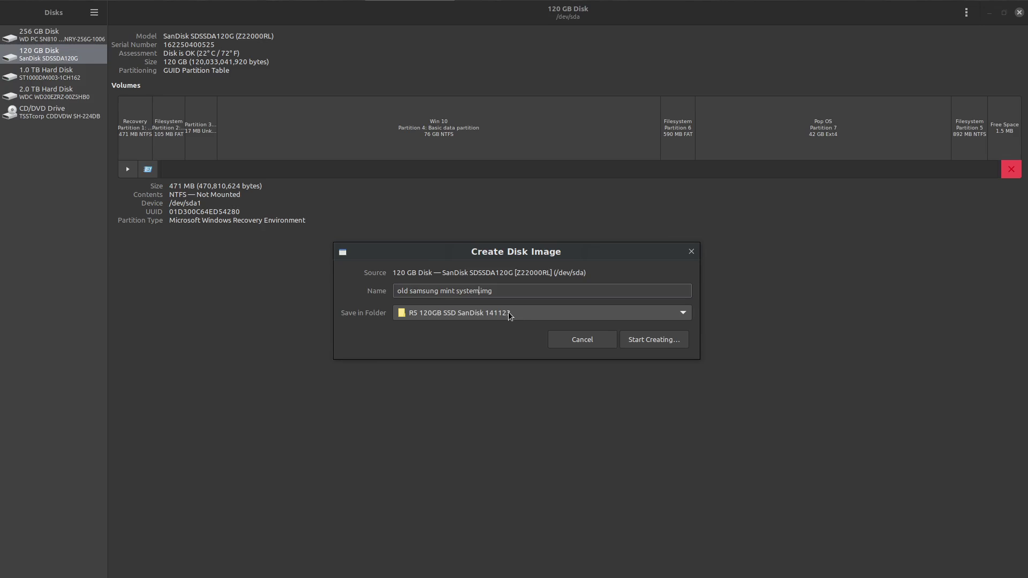
pyautogui.click(643, 344)
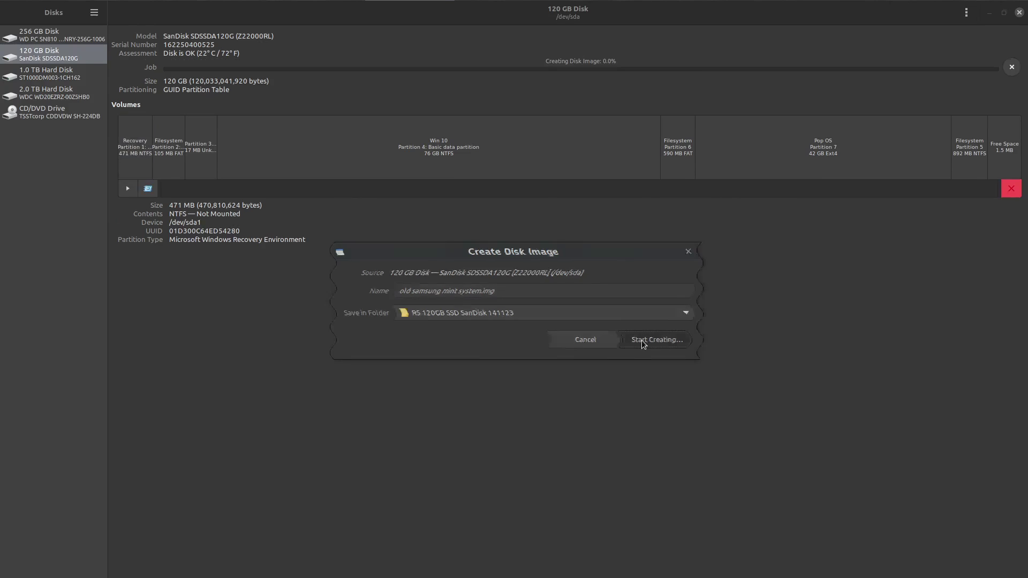
pyautogui.write('•••••••')
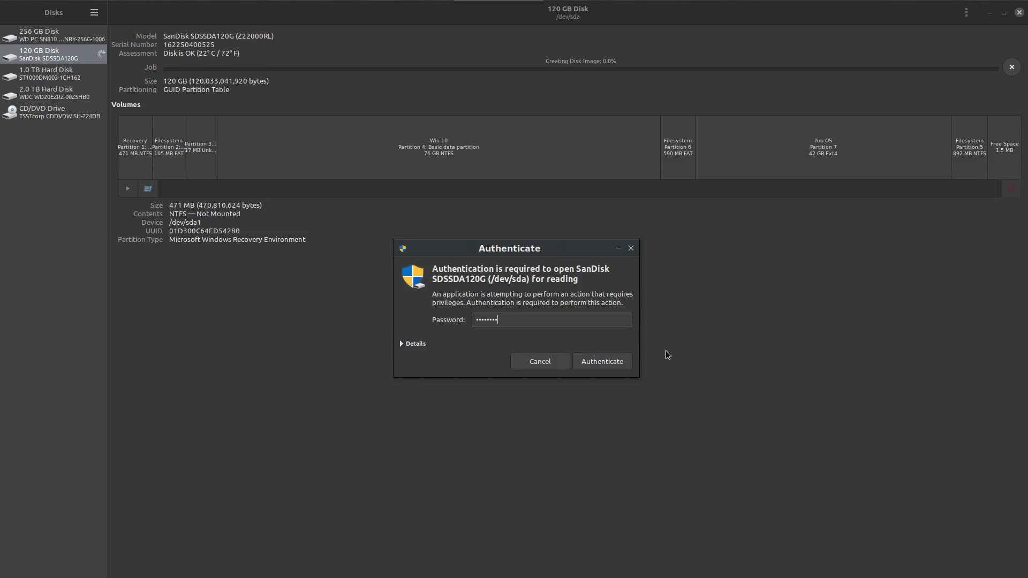
pyautogui.press('Return')
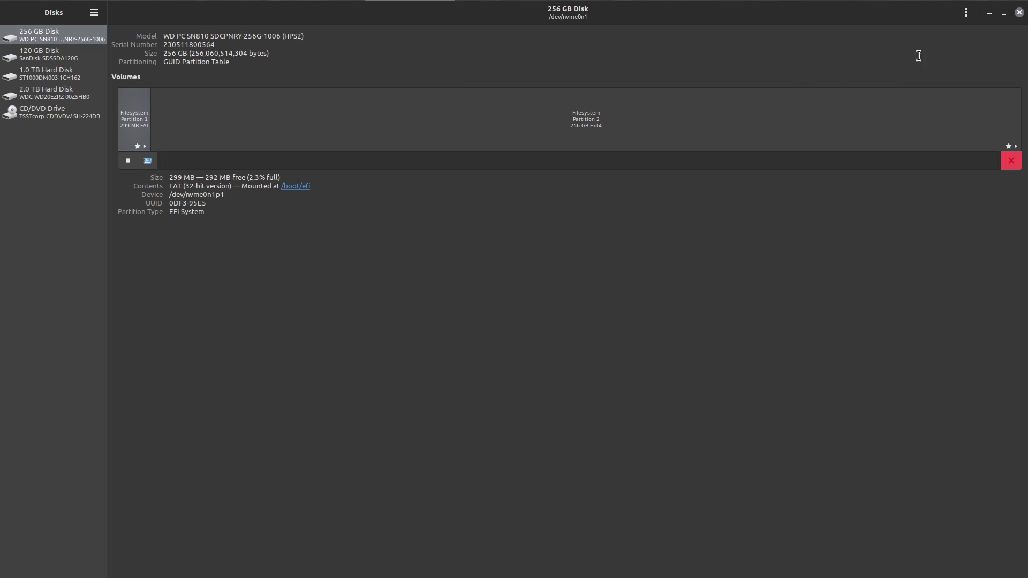
pyautogui.click(966, 13)
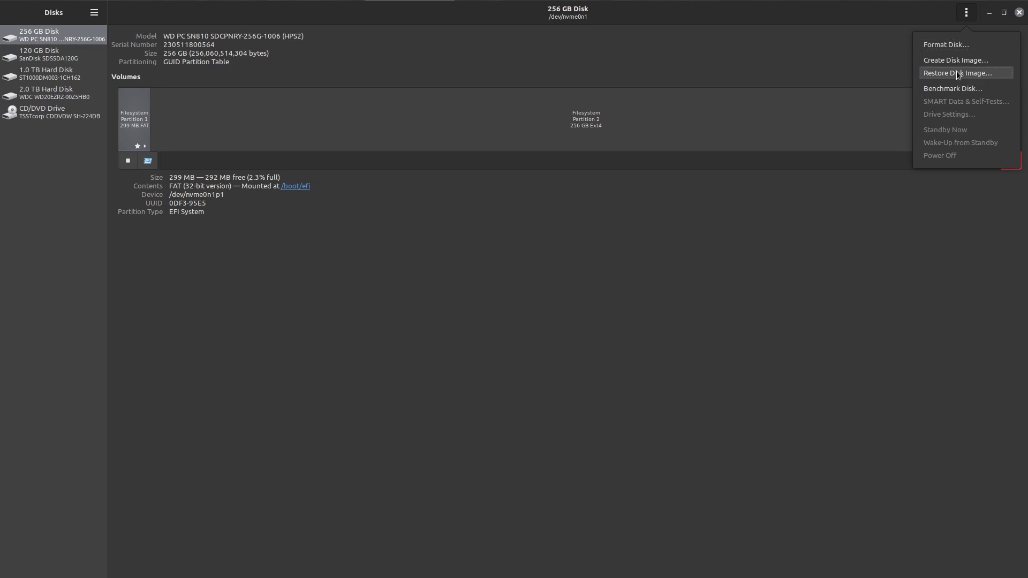
pyautogui.click(957, 73)
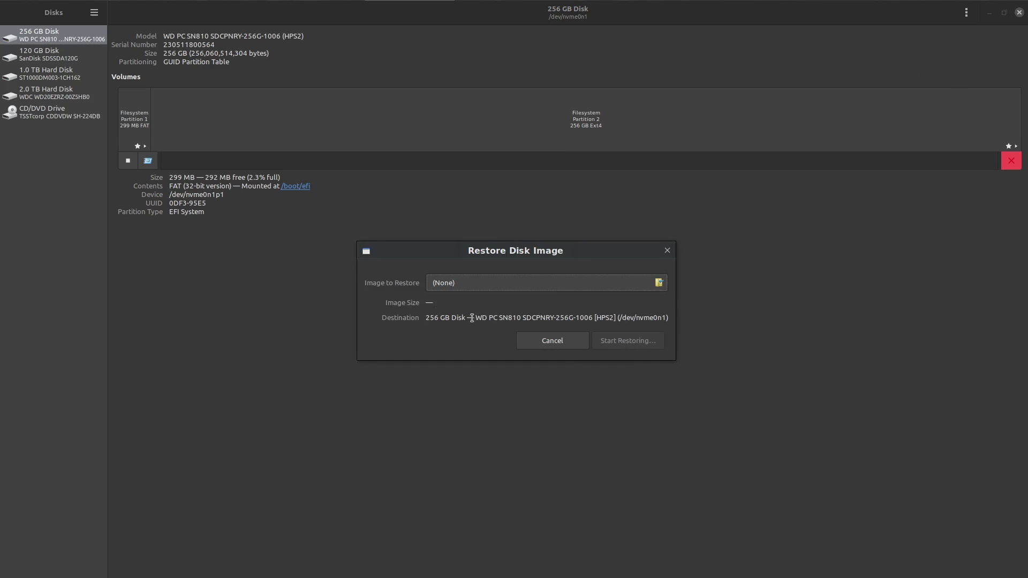
pyautogui.click(548, 283)
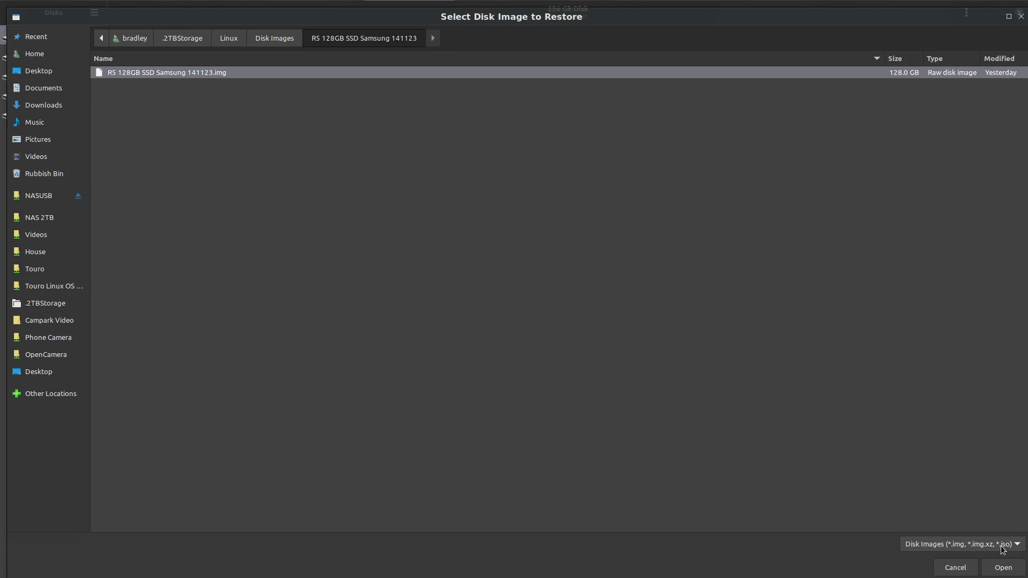
pyautogui.click(1005, 567)
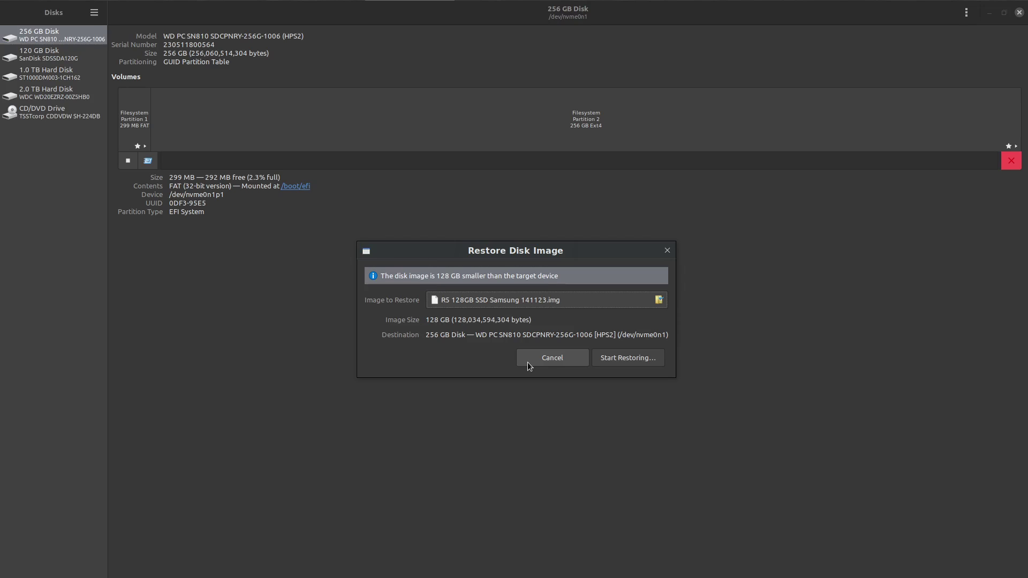
pyautogui.click(565, 356)
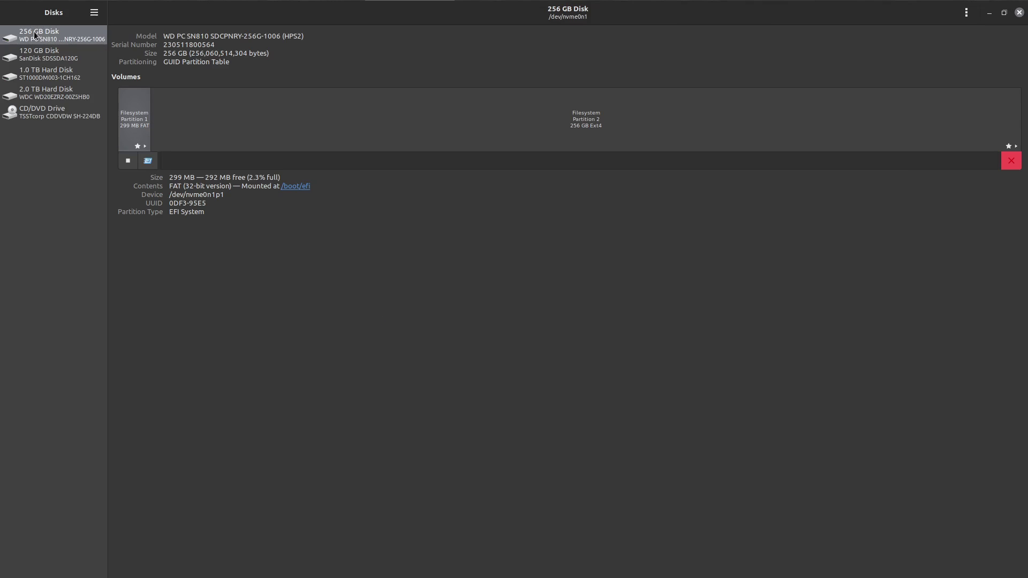
# Step: Start restoring the Samsung system image onto the 256 GB NVMe drive
pyautogui.click(967, 13)
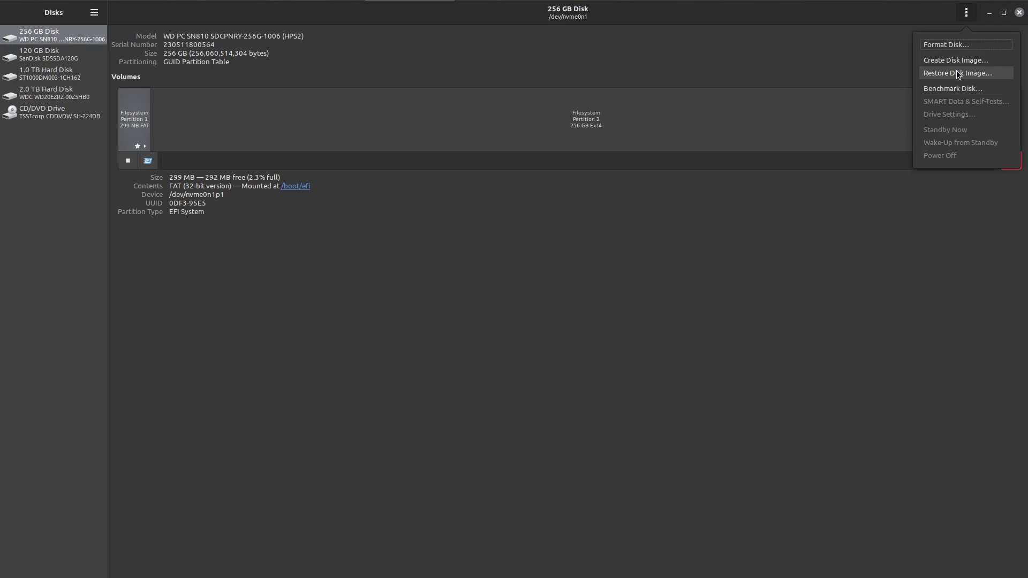
pyautogui.click(532, 274)
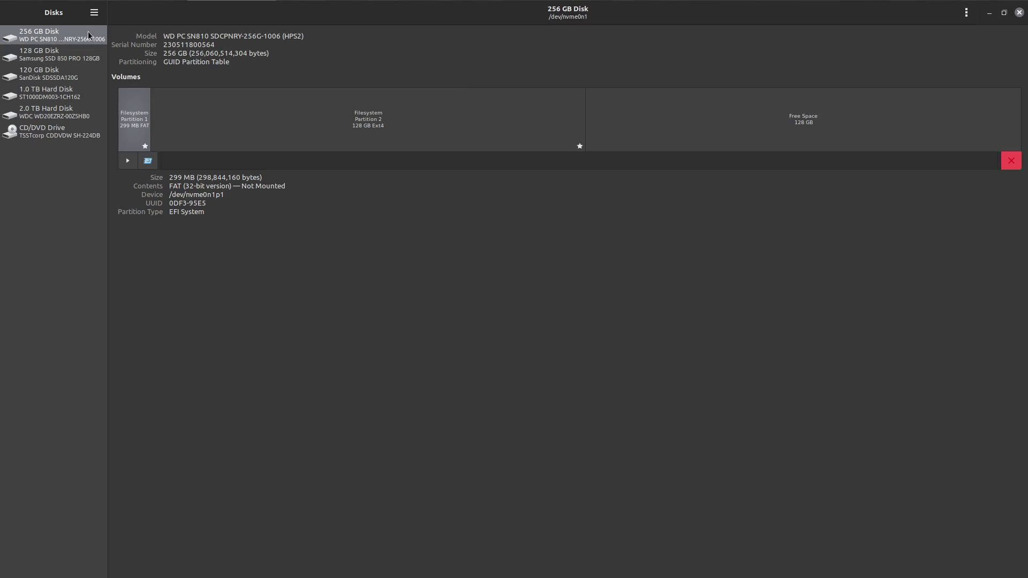
pyautogui.click(409, 114)
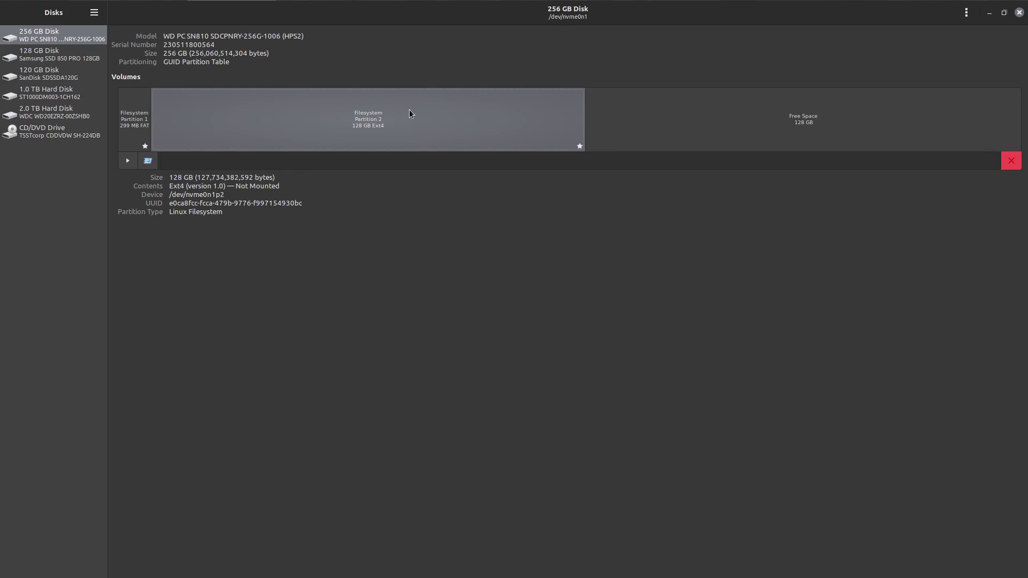
pyautogui.click(135, 117)
pyautogui.click(186, 120)
pyautogui.click(125, 122)
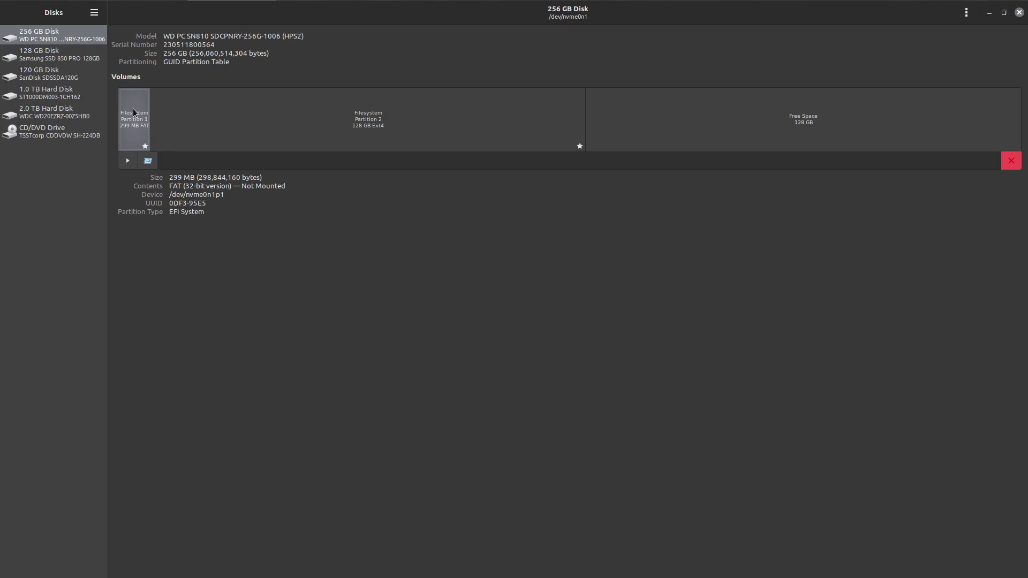
pyautogui.click(249, 123)
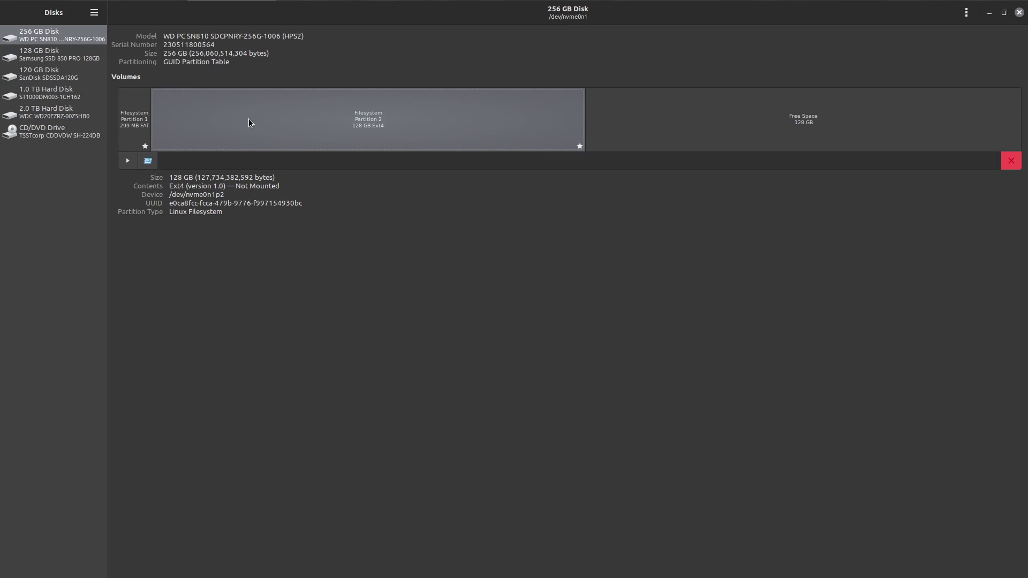
pyautogui.click(749, 111)
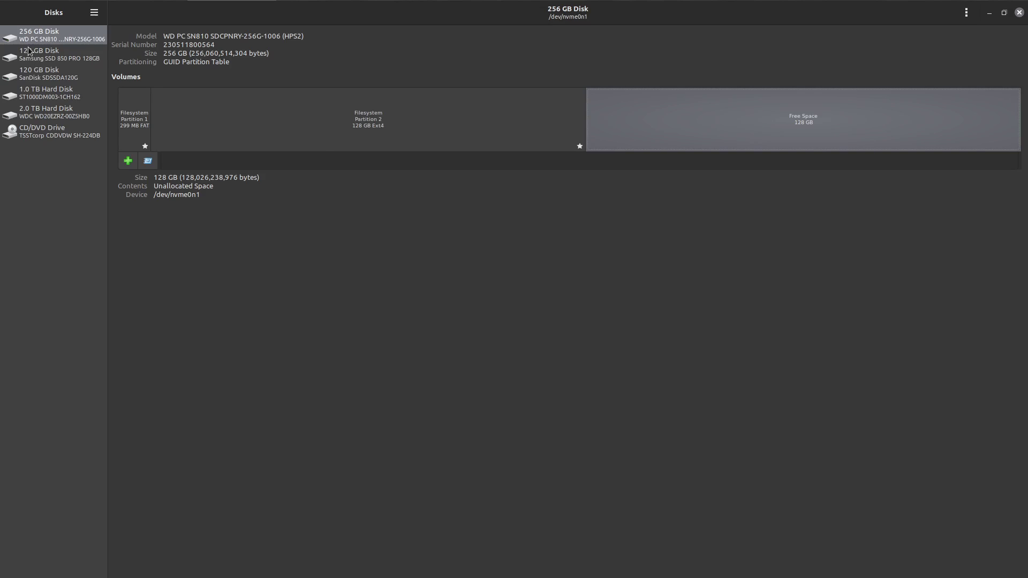
pyautogui.click(42, 57)
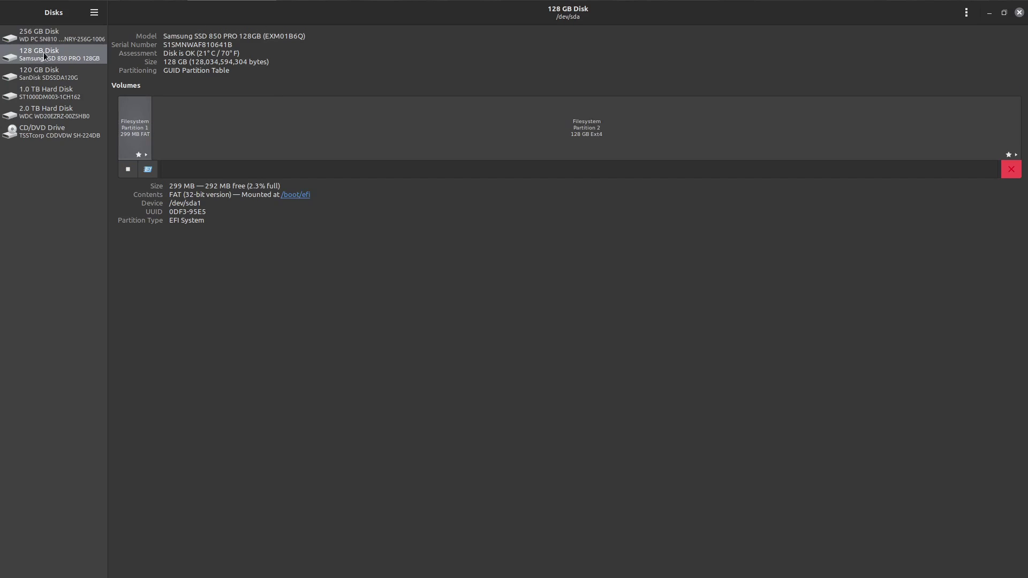
pyautogui.click(51, 36)
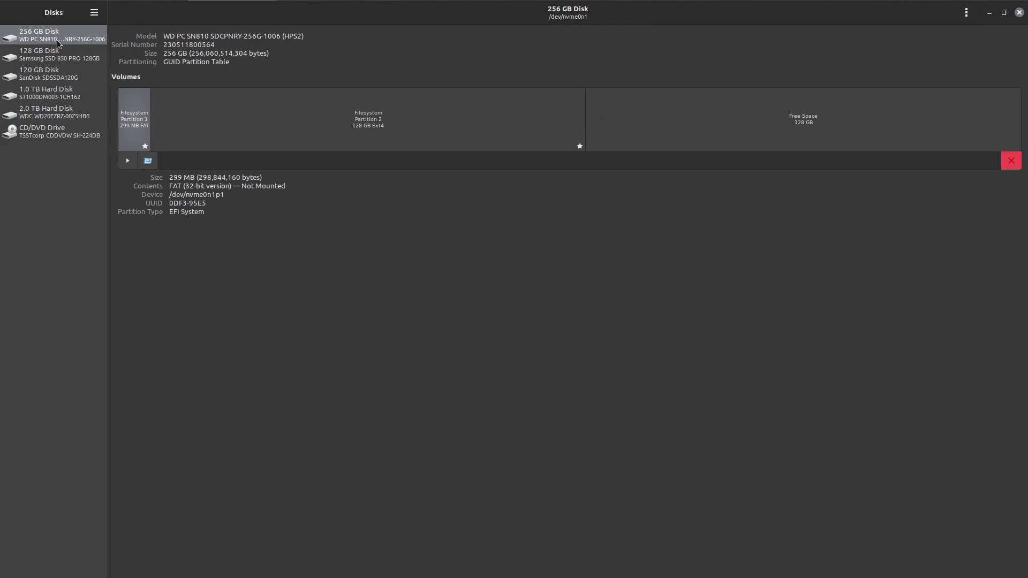
pyautogui.click(483, 127)
pyautogui.click(731, 131)
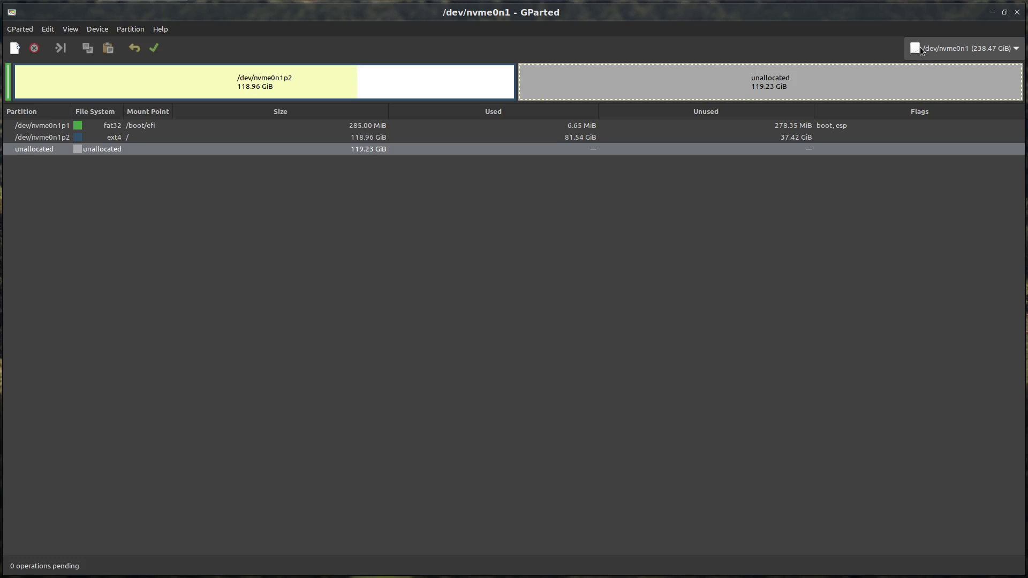
# Step: Open GParted's device list to reach the old /dev/sda drive
pyautogui.click(954, 54)
# Step: View /dev/sda and its sda2 root partition, then go back to /dev/nvme0n1 (238.47 GiB)
pyautogui.click(956, 67)
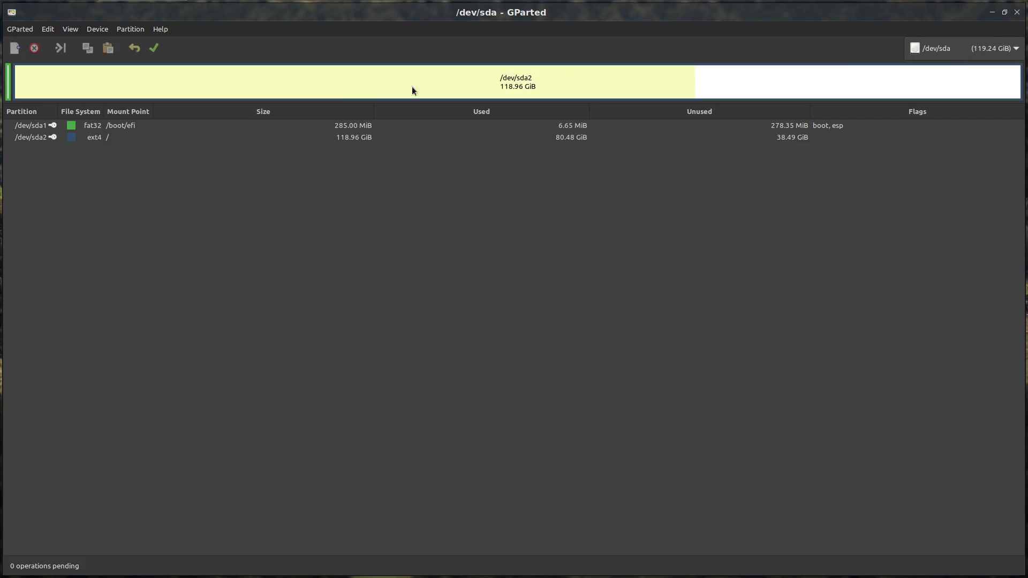
pyautogui.click(345, 84)
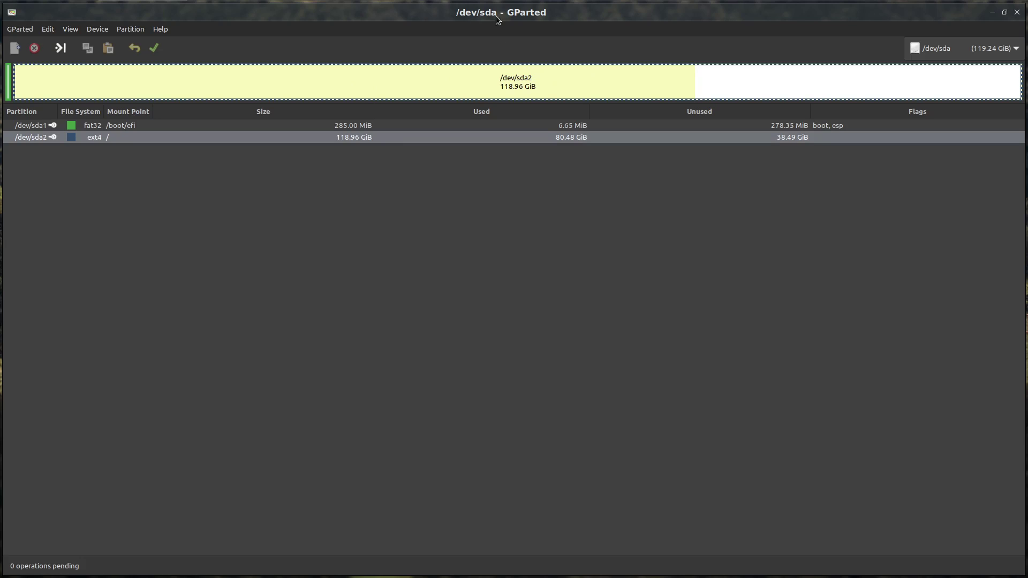
pyautogui.click(1015, 52)
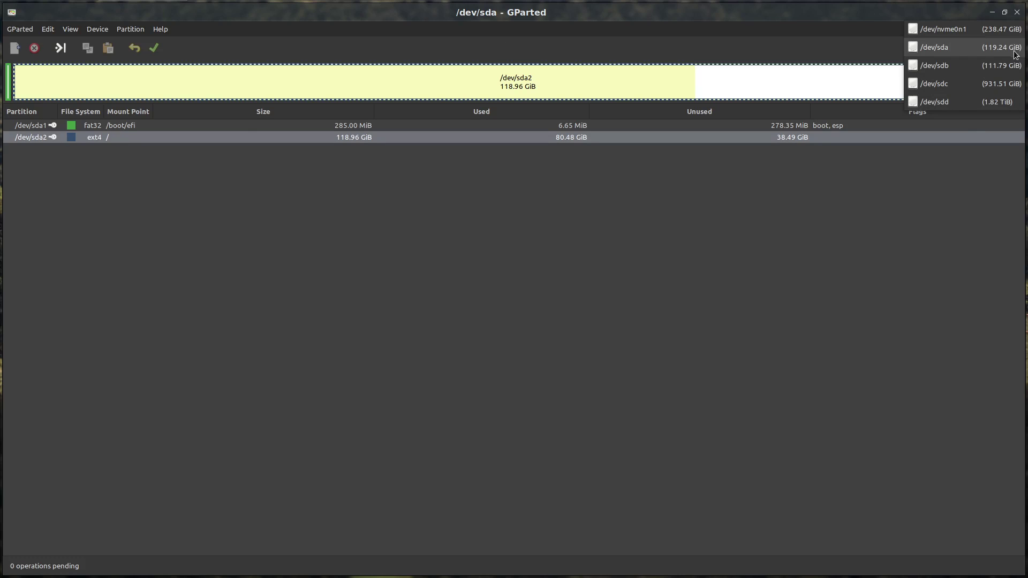
pyautogui.click(972, 32)
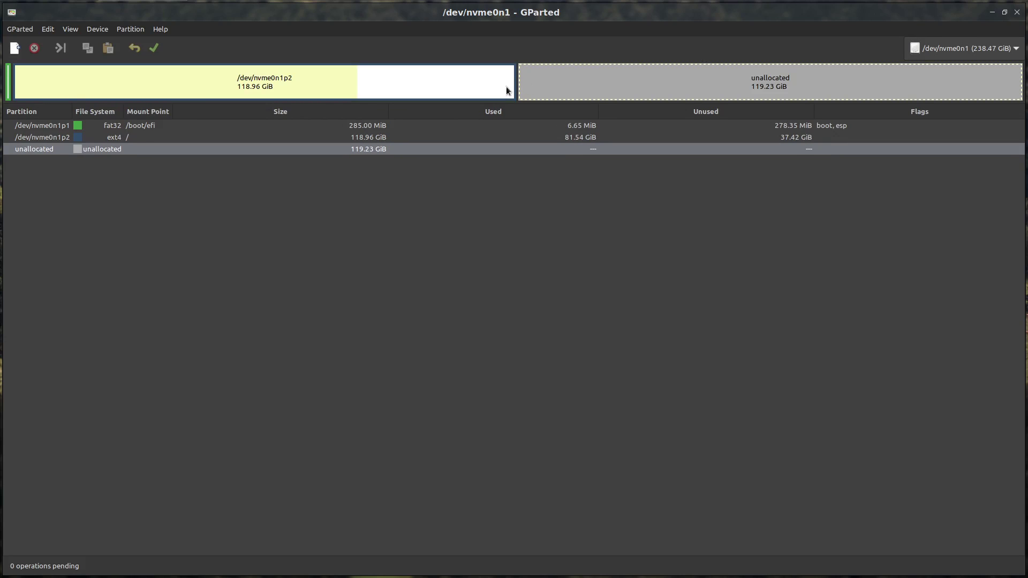
# Step: Queue growing nvme0n1p2 into the 119.23 GiB unallocated space, to 243912 MiB
pyautogui.click(425, 78)
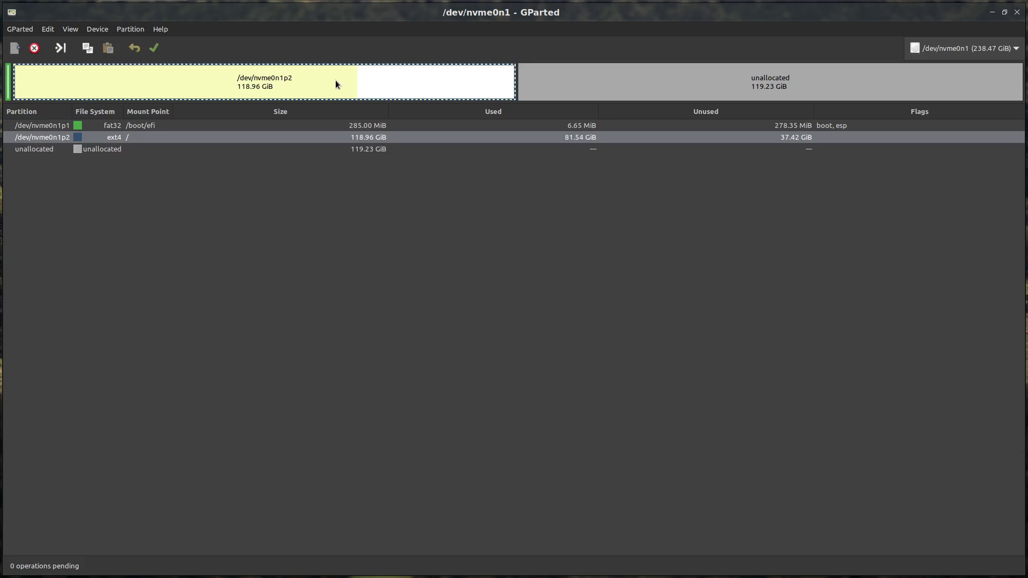
pyautogui.click(695, 79)
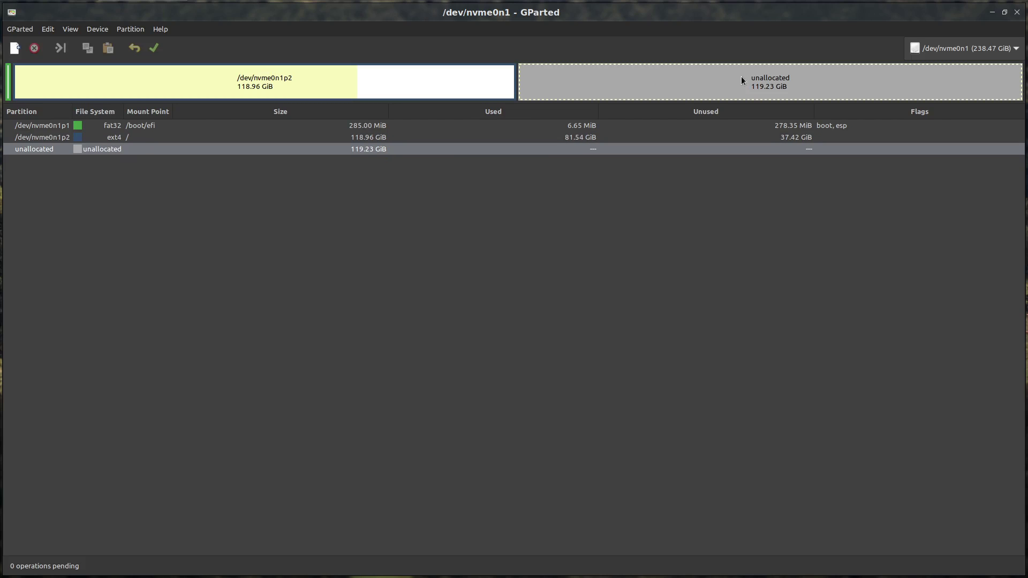
pyautogui.click(415, 79)
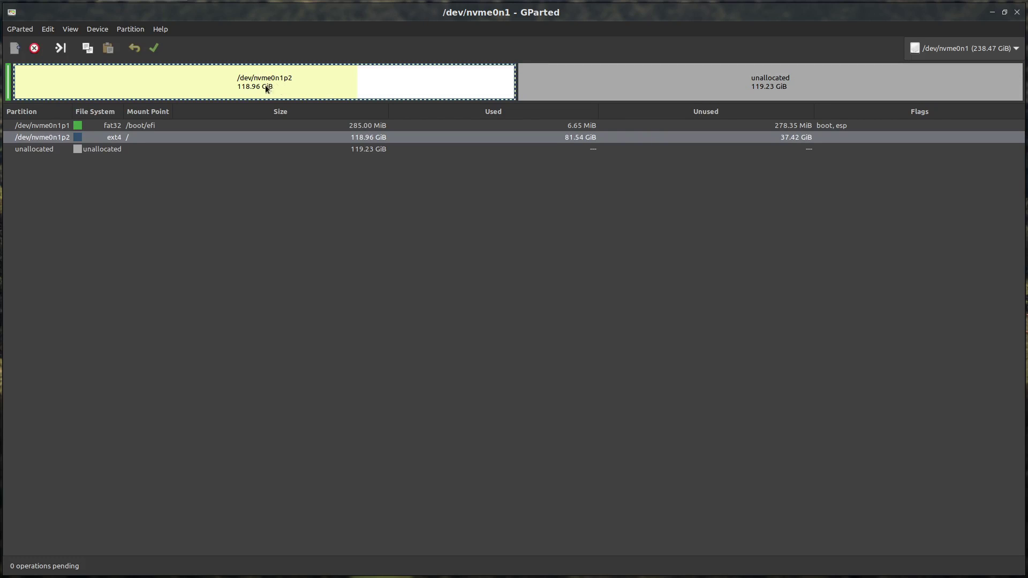
pyautogui.click(130, 29)
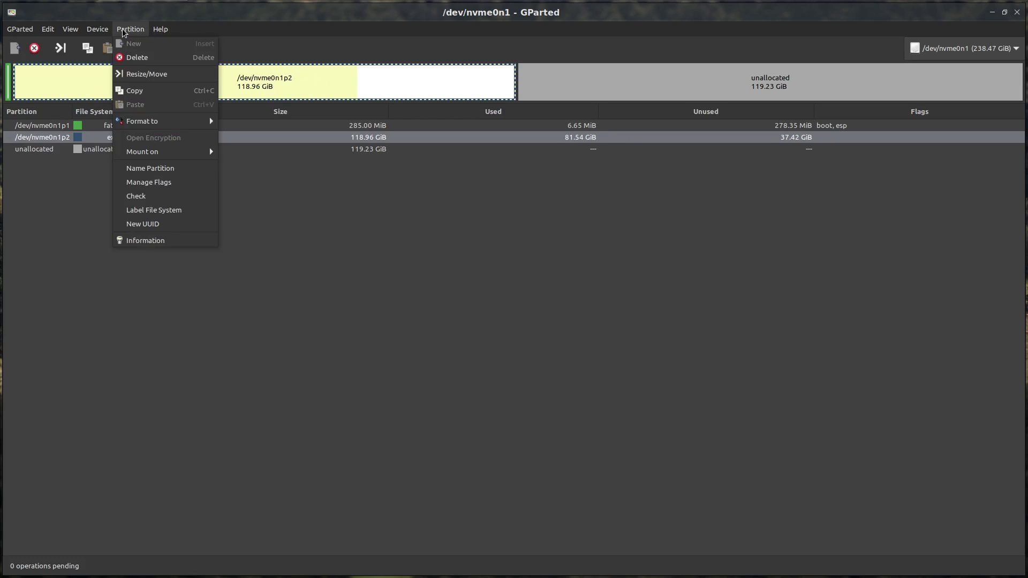
pyautogui.click(162, 79)
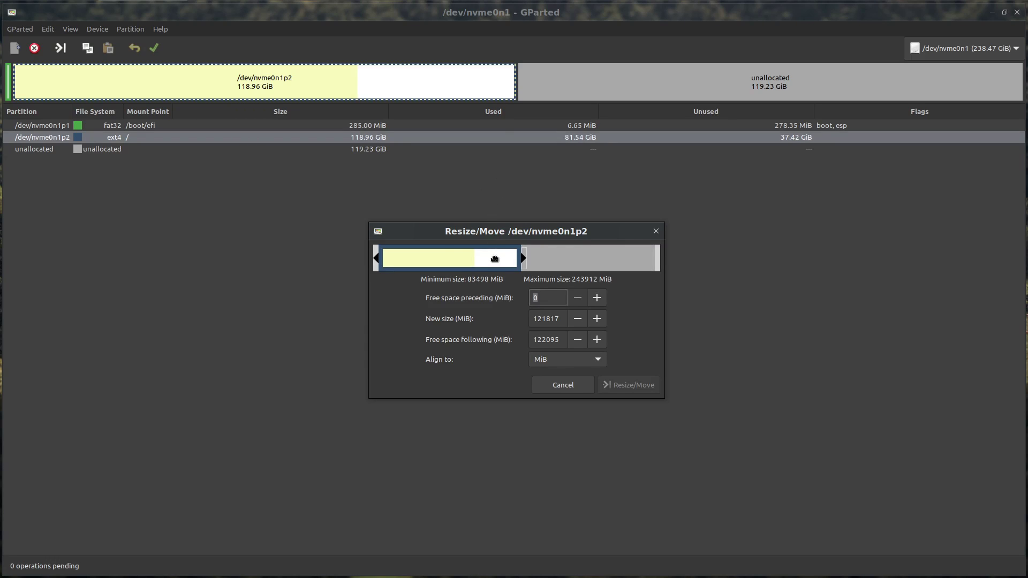
pyautogui.moveTo(436, 259); pyautogui.dragTo(485, 261)
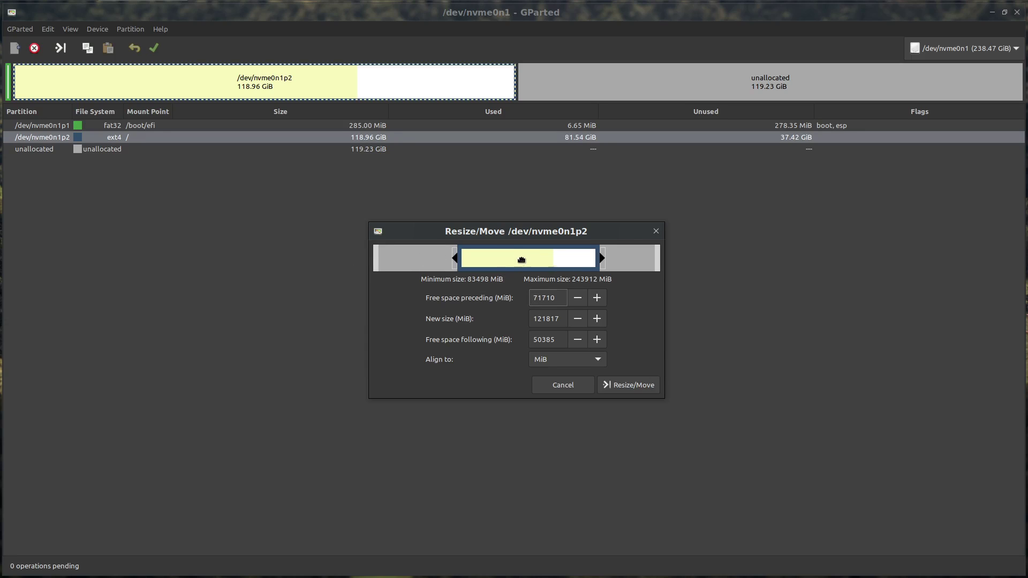
pyautogui.moveTo(522, 260); pyautogui.dragTo(400, 259)
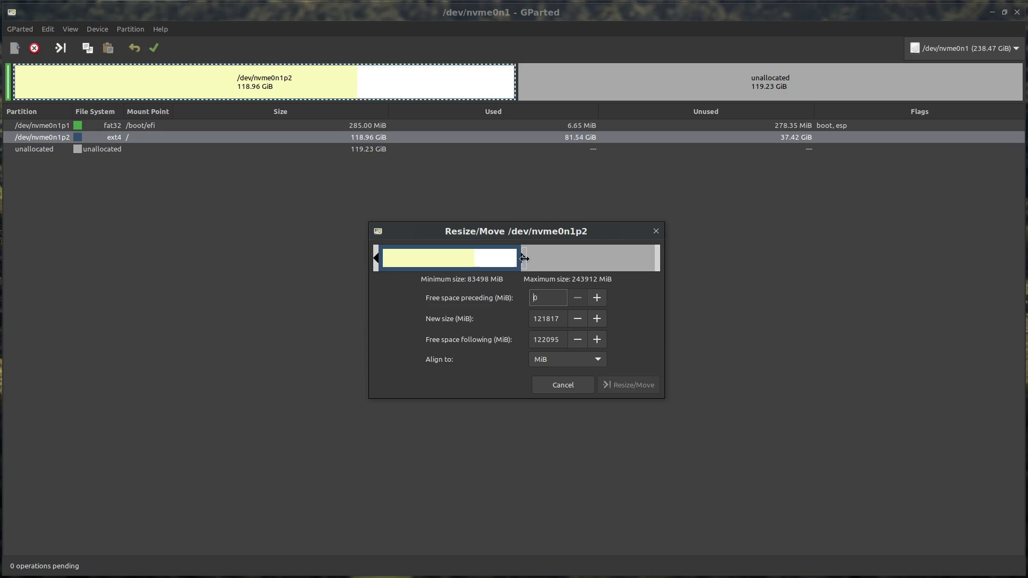
pyautogui.moveTo(523, 258); pyautogui.dragTo(663, 262)
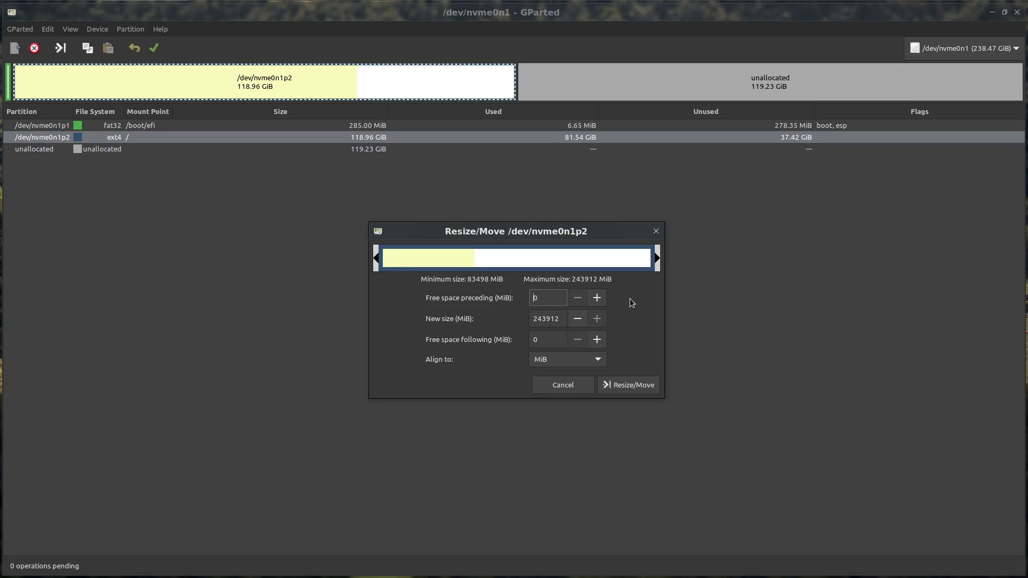
pyautogui.click(627, 385)
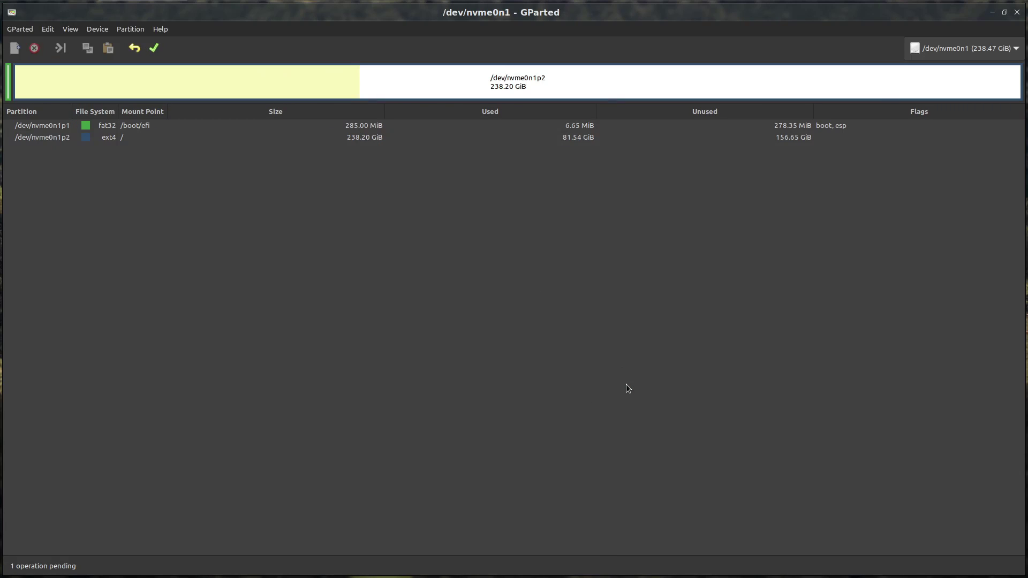
# Step: Apply the queued nvme0n1p2 resize and dismiss the completed operations summary
pyautogui.click(428, 85)
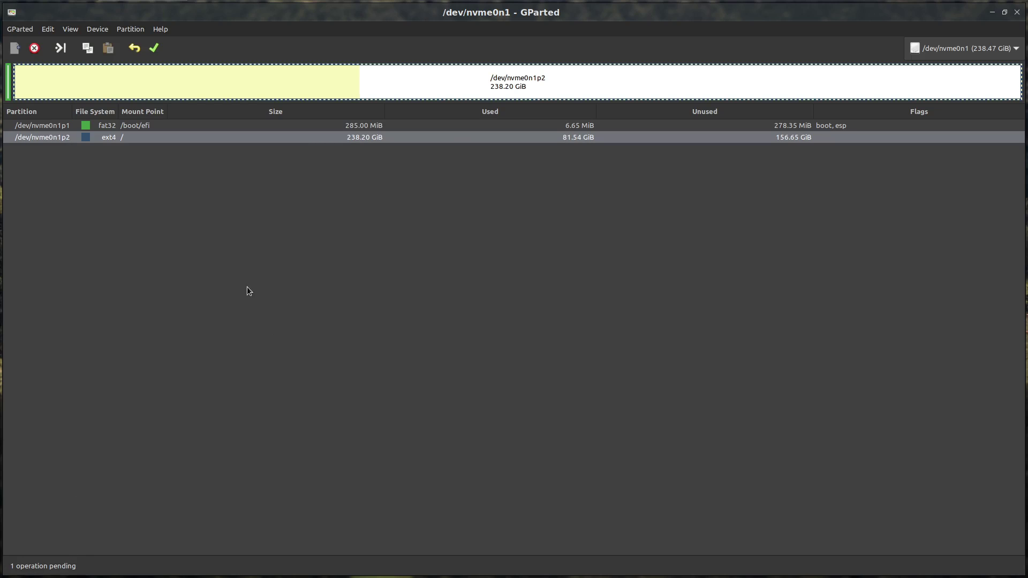
pyautogui.click(154, 48)
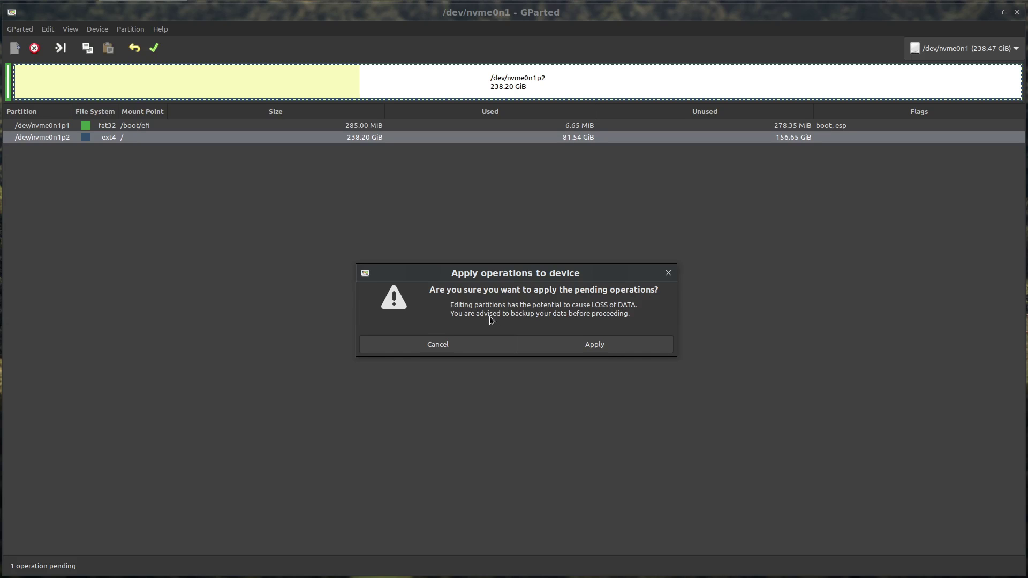
pyautogui.click(611, 346)
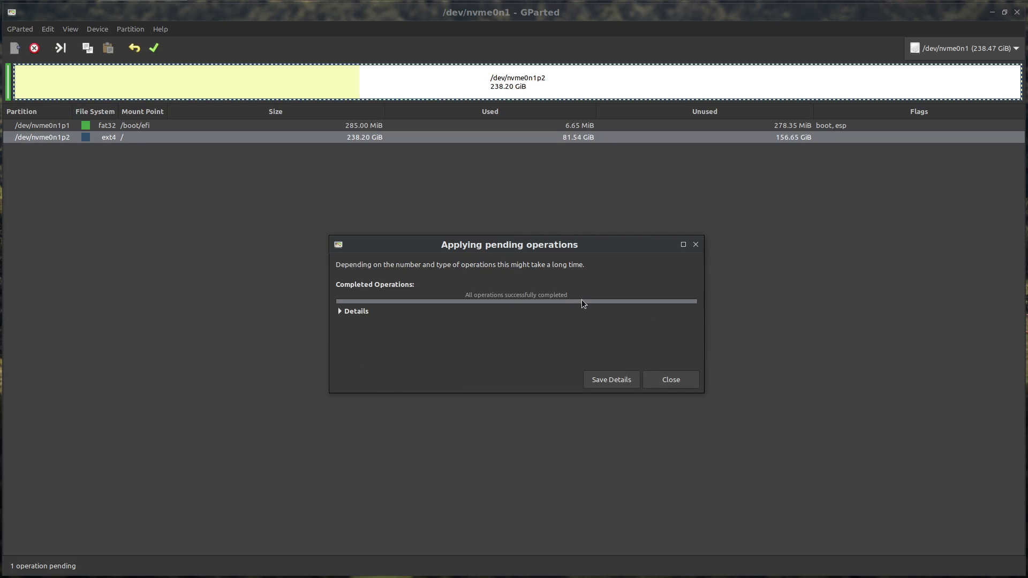
pyautogui.click(669, 380)
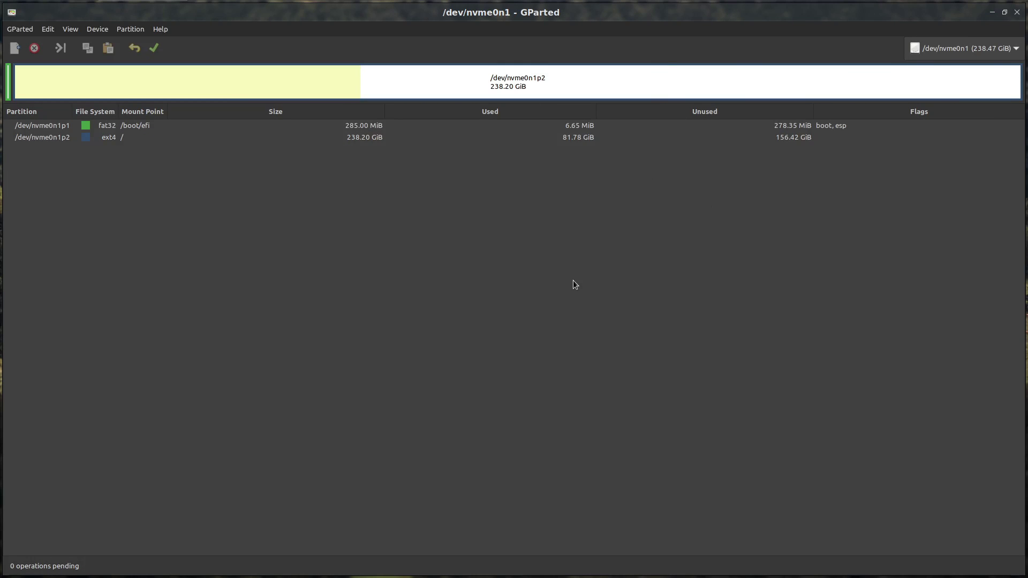
# Step: Close GParted and inspect the NVMe's 256 GB Ext4 and 299 MB FAT EFI partitions in Disks
pyautogui.click(1018, 13)
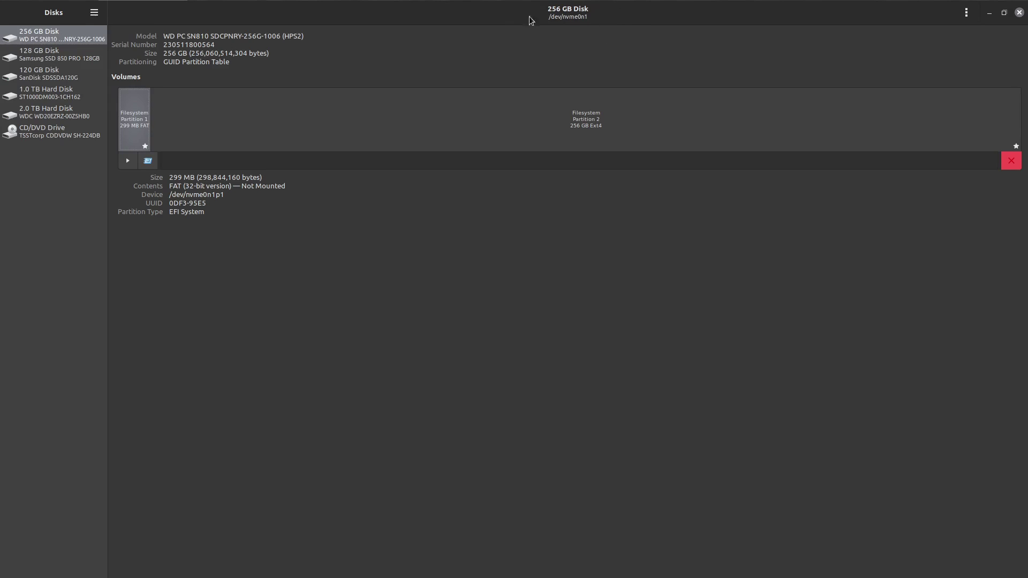
pyautogui.click(288, 107)
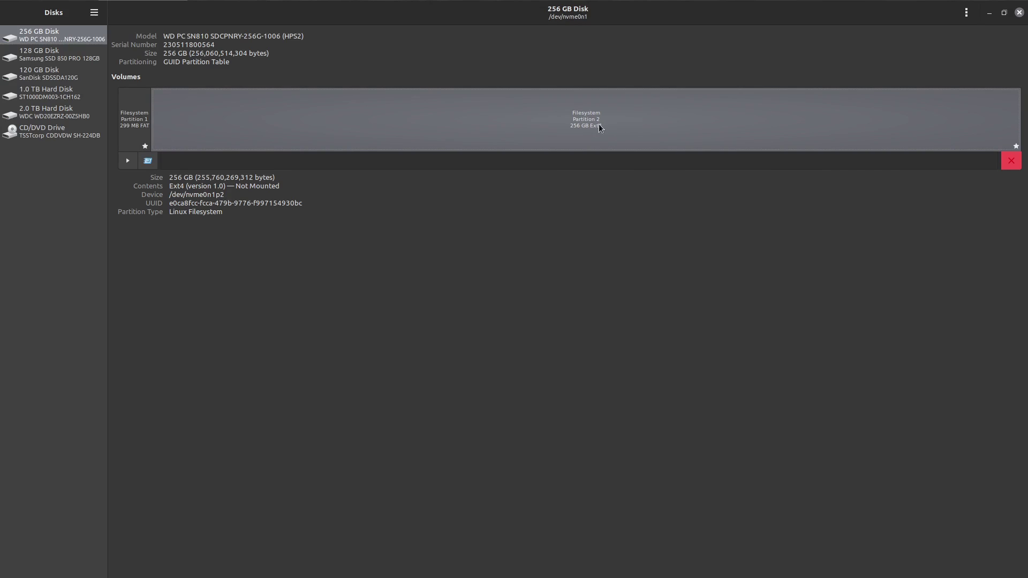
pyautogui.click(134, 121)
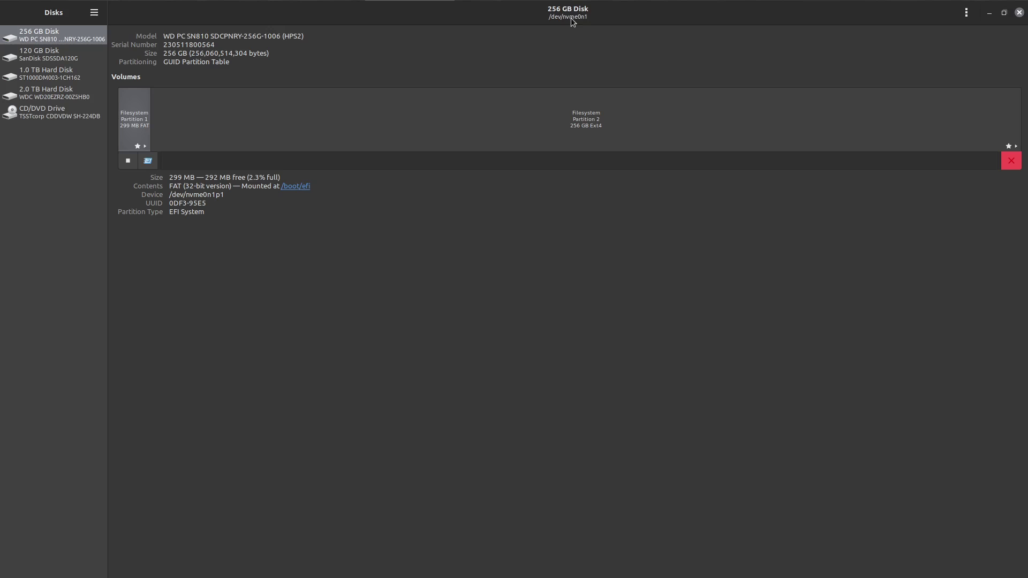
# Step: Check the Ext4 root mount with 155 GB free and the EFI mount, then close Disks
pyautogui.click(524, 123)
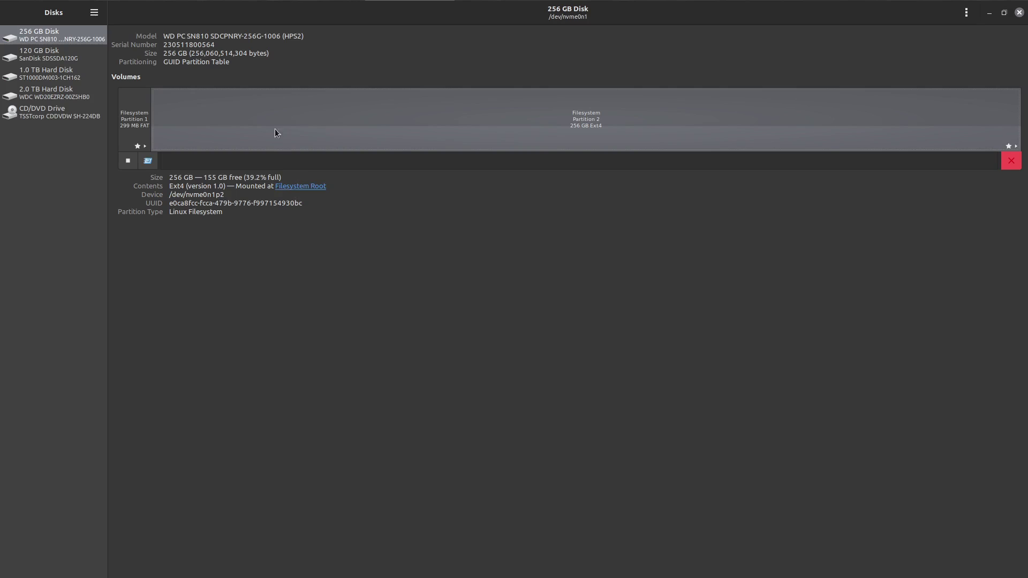
pyautogui.click(127, 119)
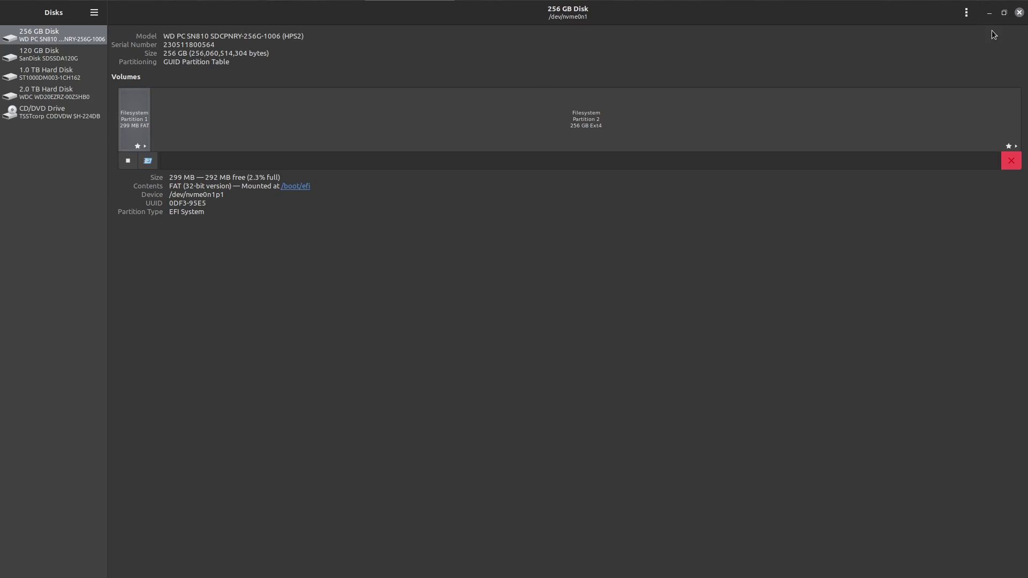
pyautogui.click(989, 12)
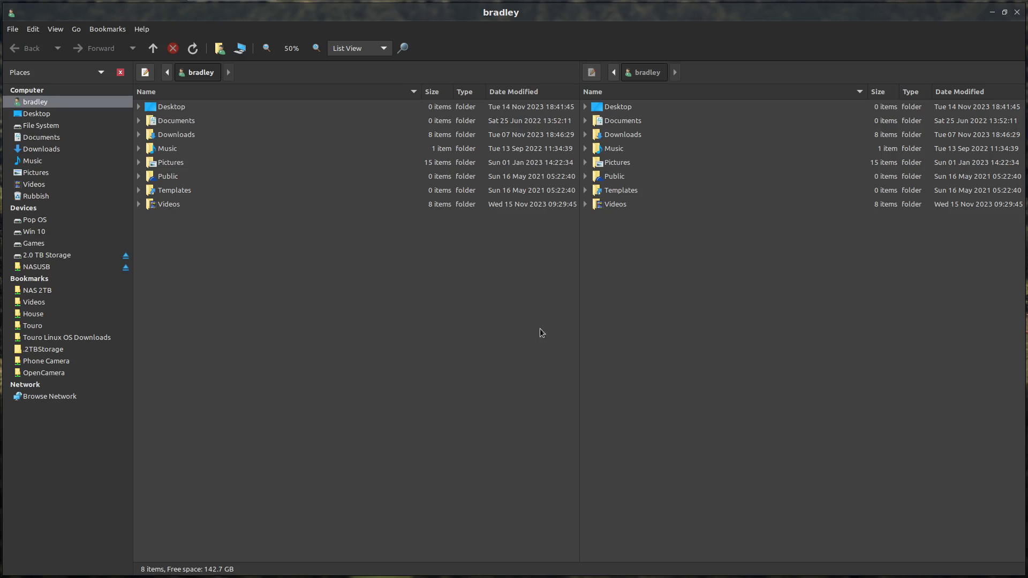
# Step: Select and open the Desktop folder in Caja's right pane
pyautogui.click(793, 219)
pyautogui.click(622, 108)
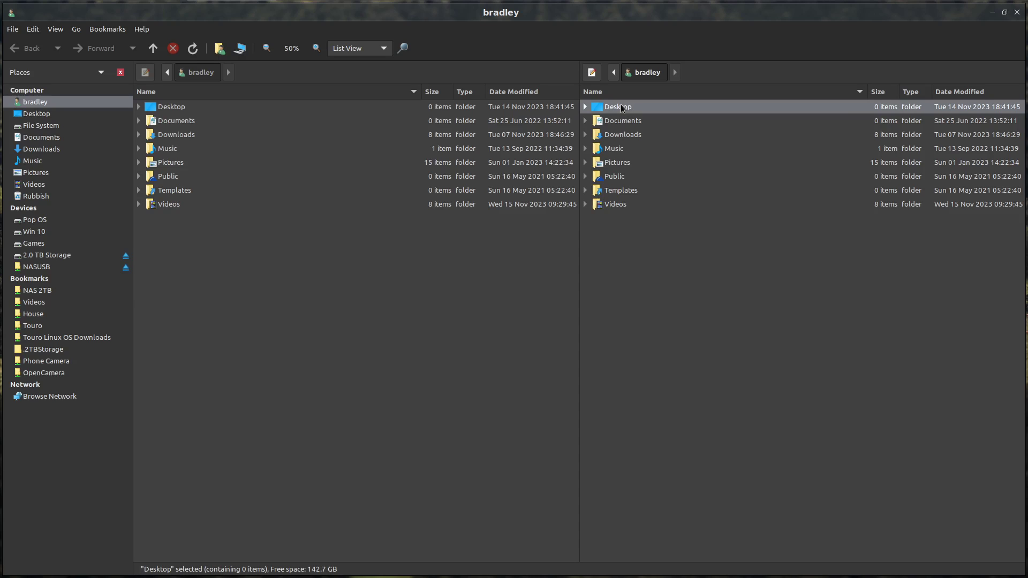
pyautogui.doubleClick(621, 107)
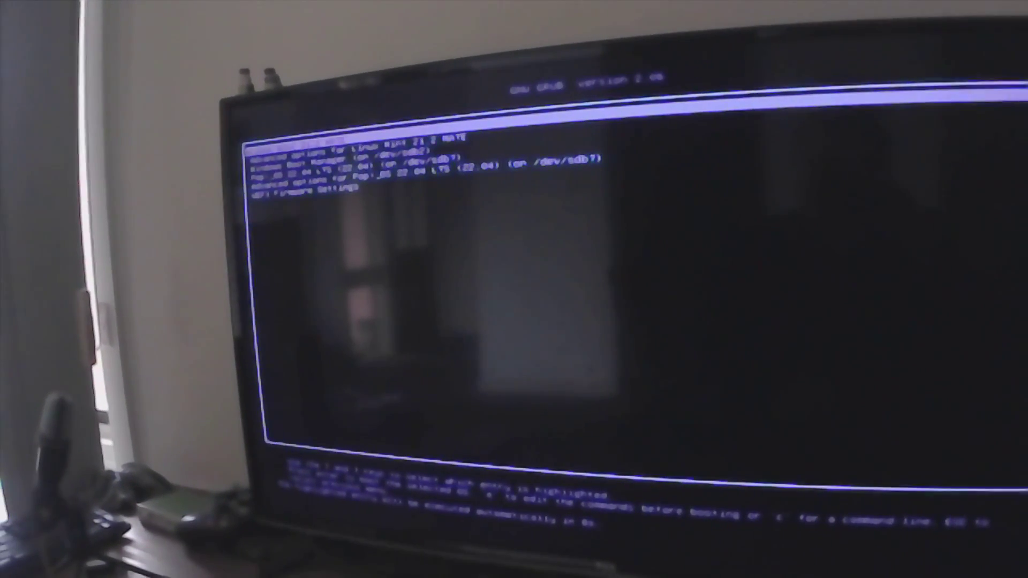
# Step: Stop the GRUB countdown and highlight the Advanced options for Linux Mint entry
pyautogui.press('Down')
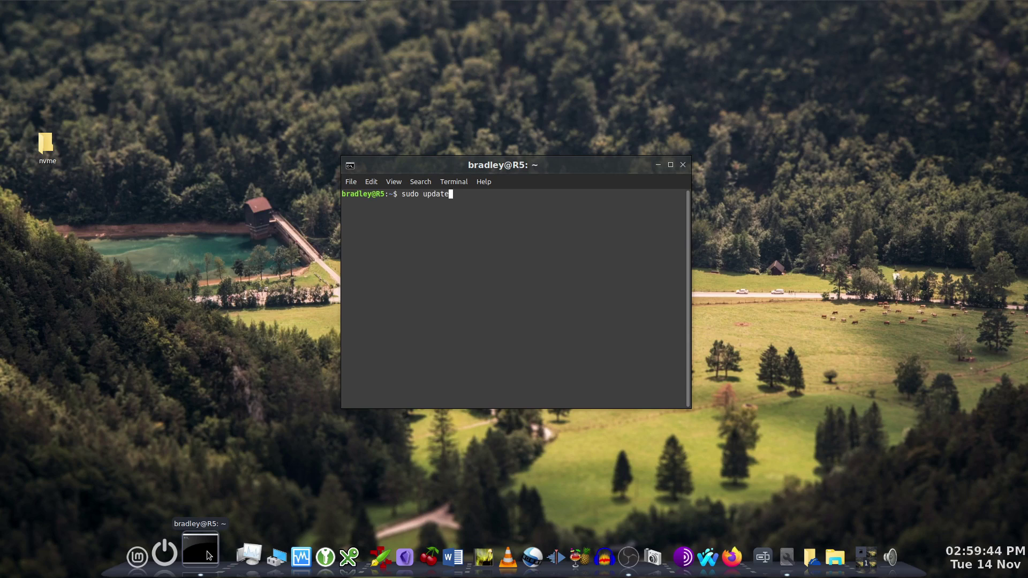
# Step: Run sudo update-grub with the administrator password to rebuild the boot menu
pyautogui.write('-grub')
pyautogui.press('Return')
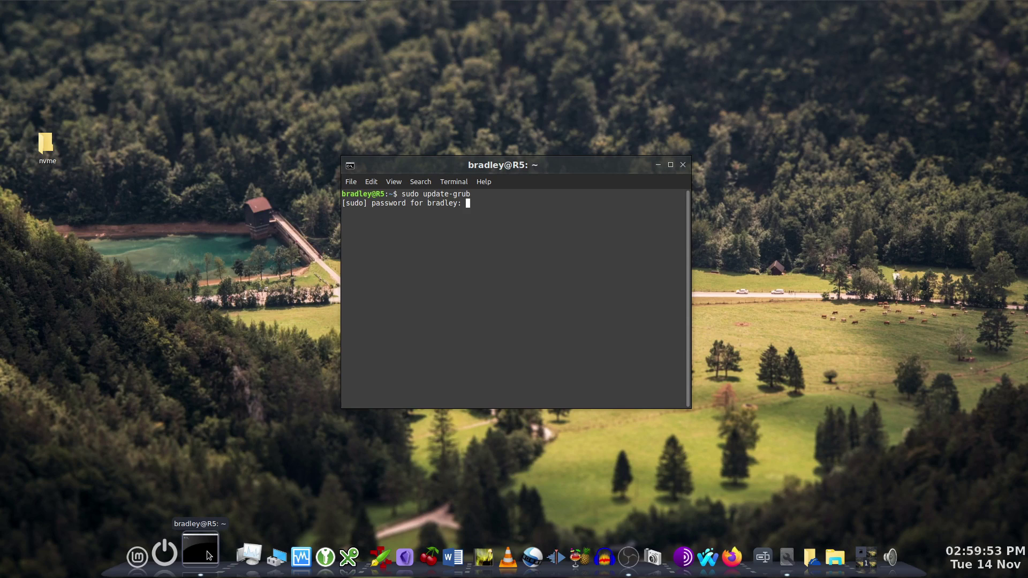
pyautogui.write('*****')
pyautogui.press('Return')
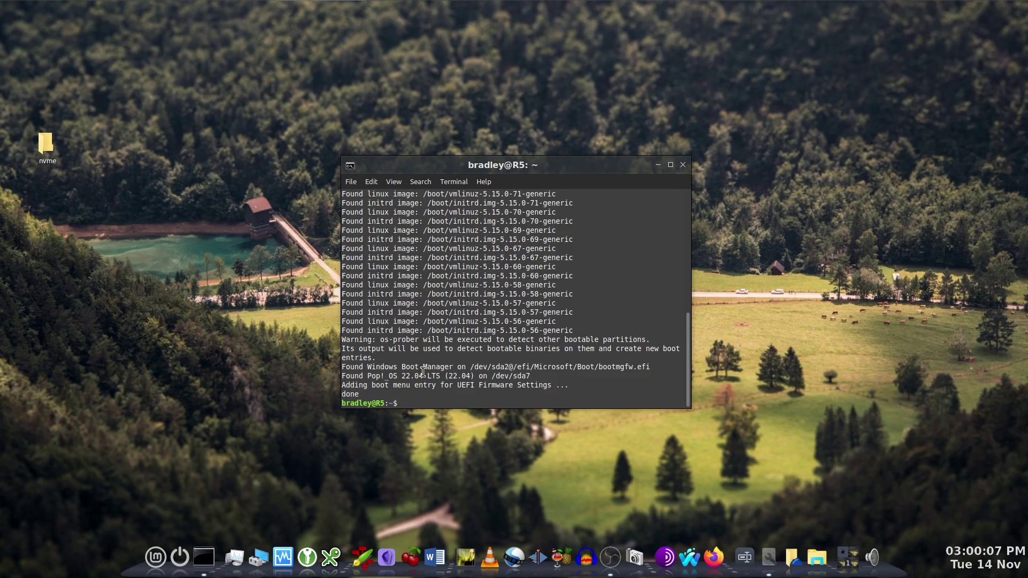
# Step: Check that the output found Pop!_OS and Windows Boot Manager, then close the terminal
pyautogui.moveTo(535, 377); pyautogui.dragTo(466, 377)
pyautogui.moveTo(346, 368); pyautogui.dragTo(659, 369)
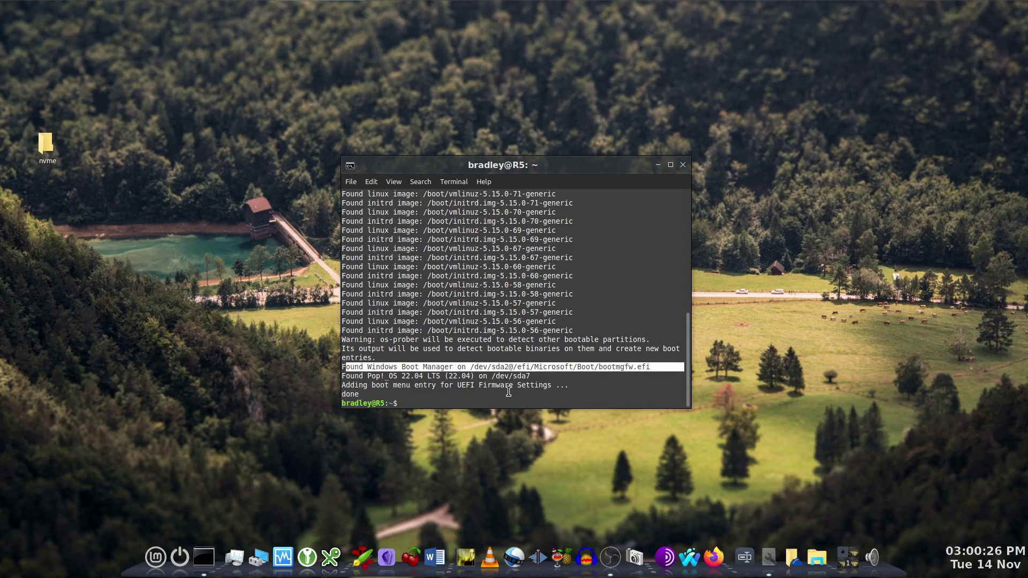
pyautogui.moveTo(689, 321); pyautogui.dragTo(710, 188)
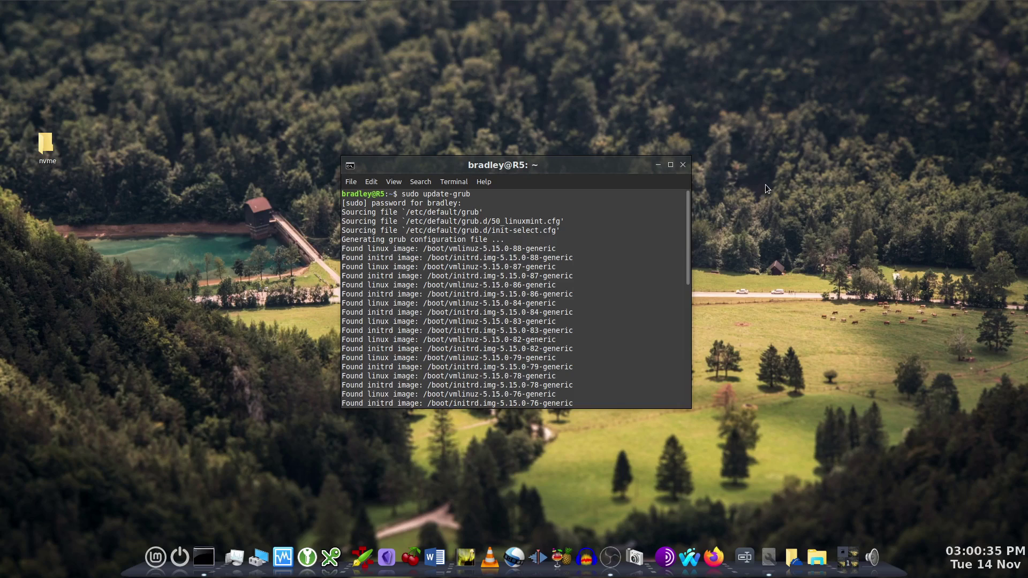
pyautogui.click(682, 165)
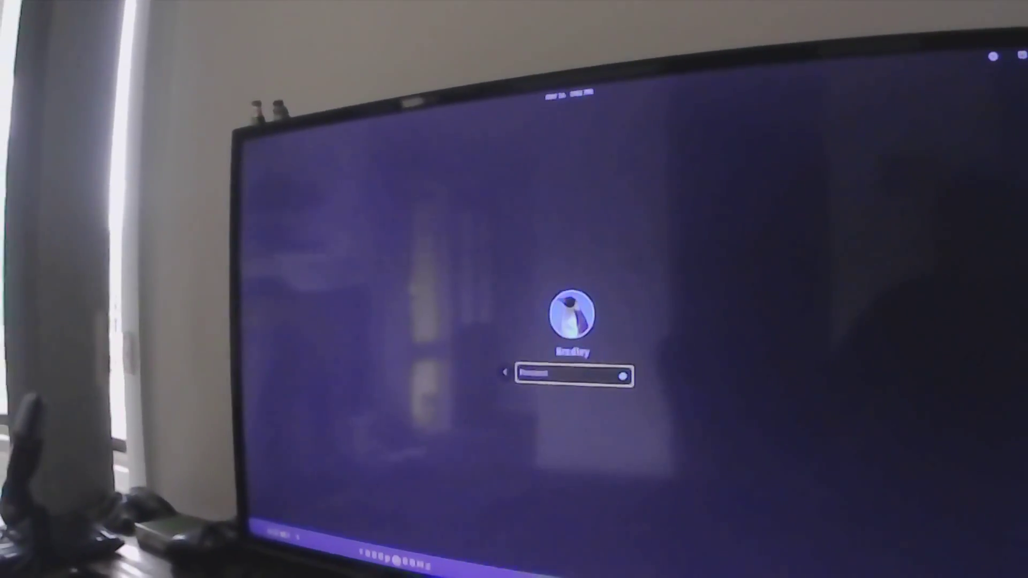
# Step: Log in with the account password and bring up the Mint applications menu
pyautogui.write('•••••••')
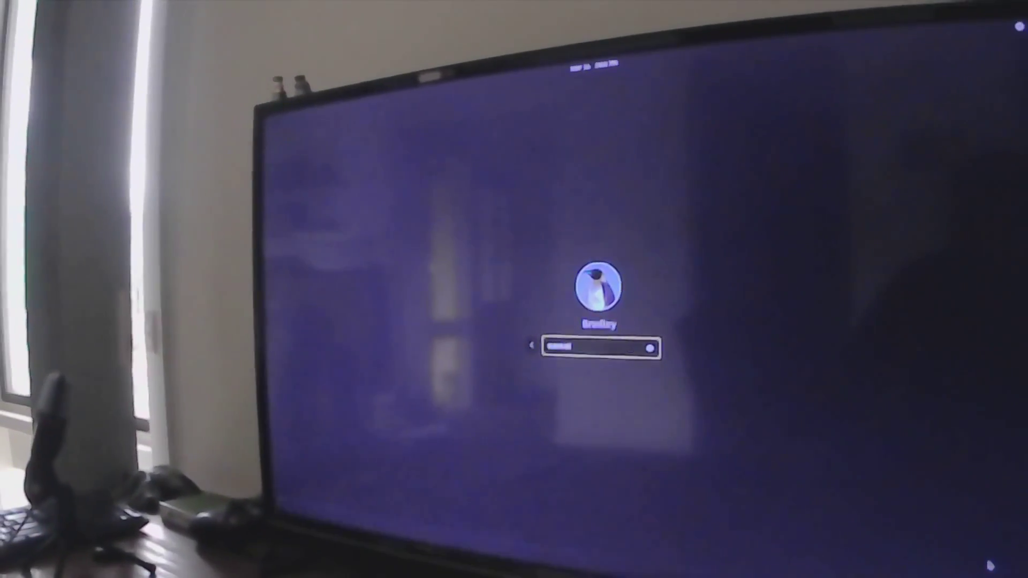
pyautogui.write('•')
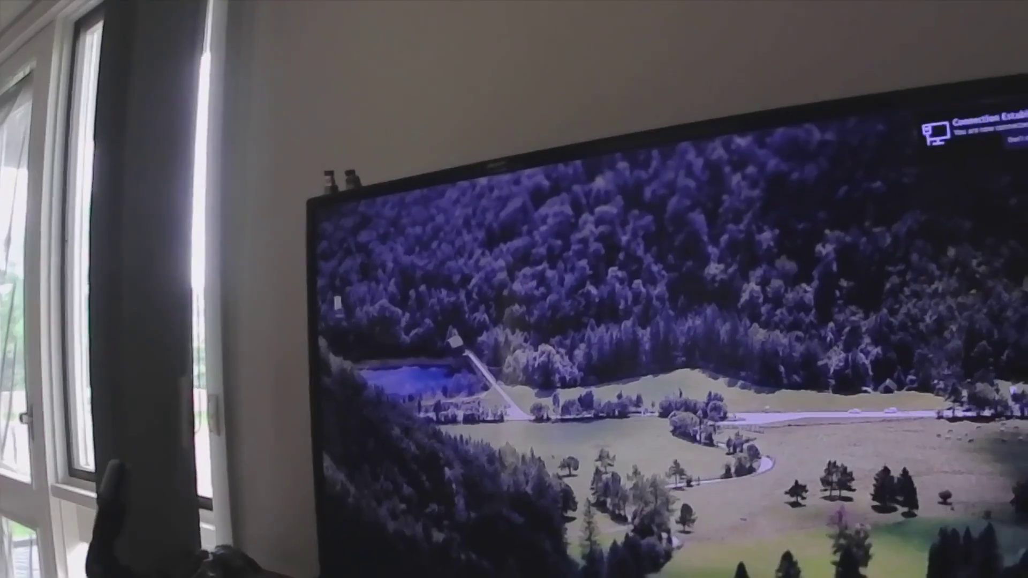
pyautogui.press('super')
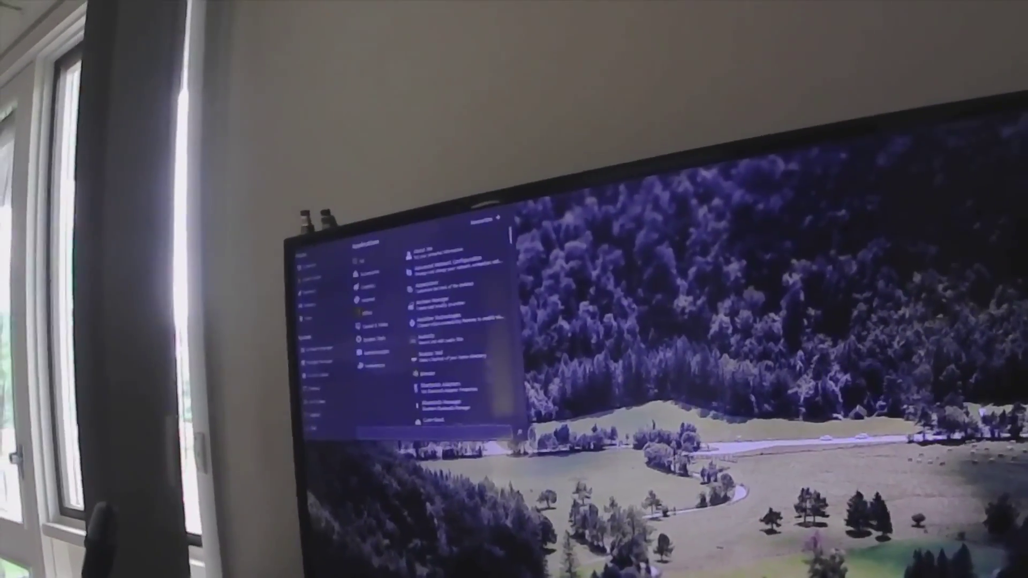